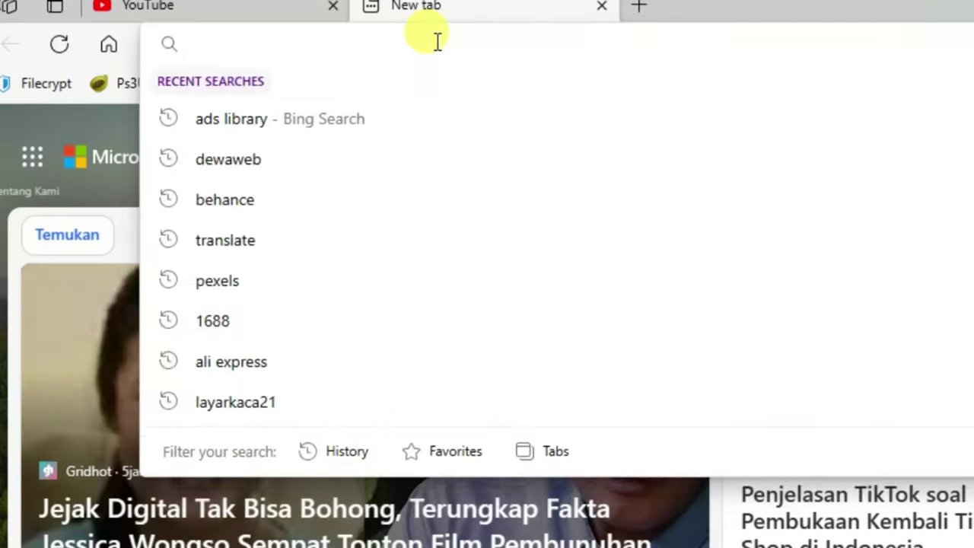
Open Meta Business Suite at business.facebook.com
text(business.facebook.com)
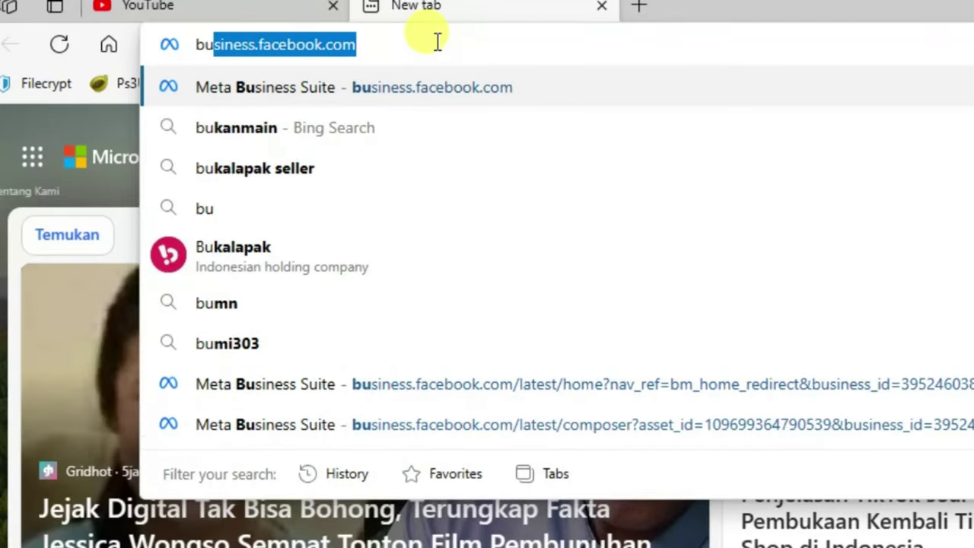
key(Return)
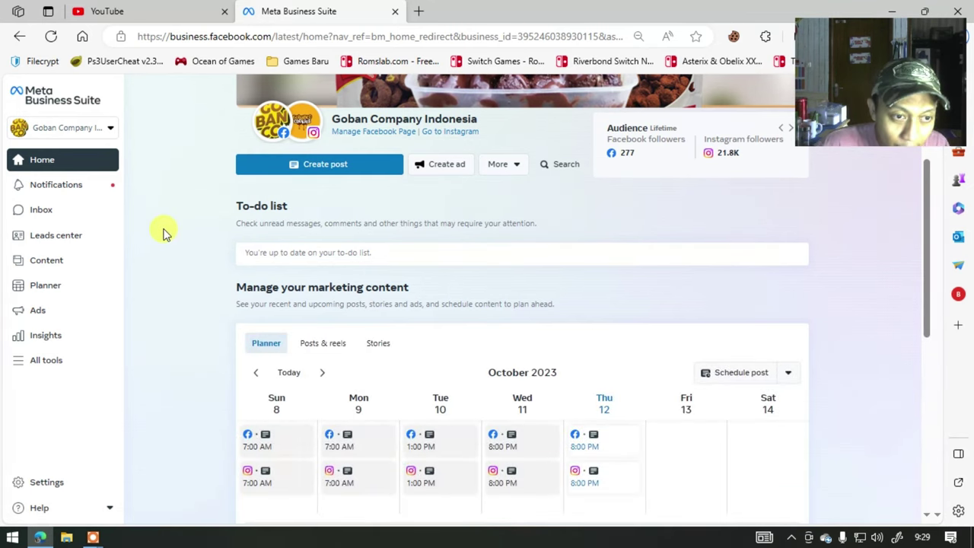
scroll(160, 229, up, 3)
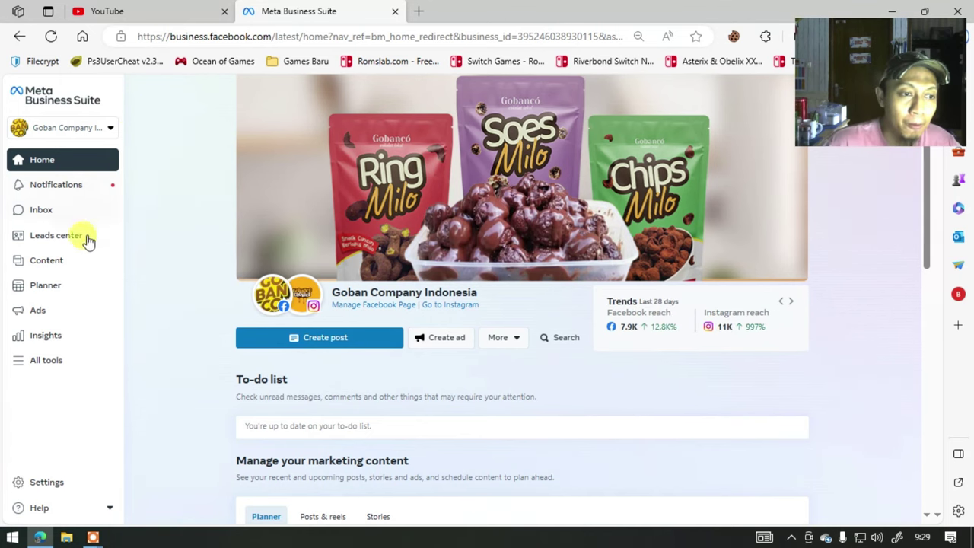
Open Ads Manager from the full tool list and choose the Goban Choco Bekasi 2021 ad account
click(46, 362)
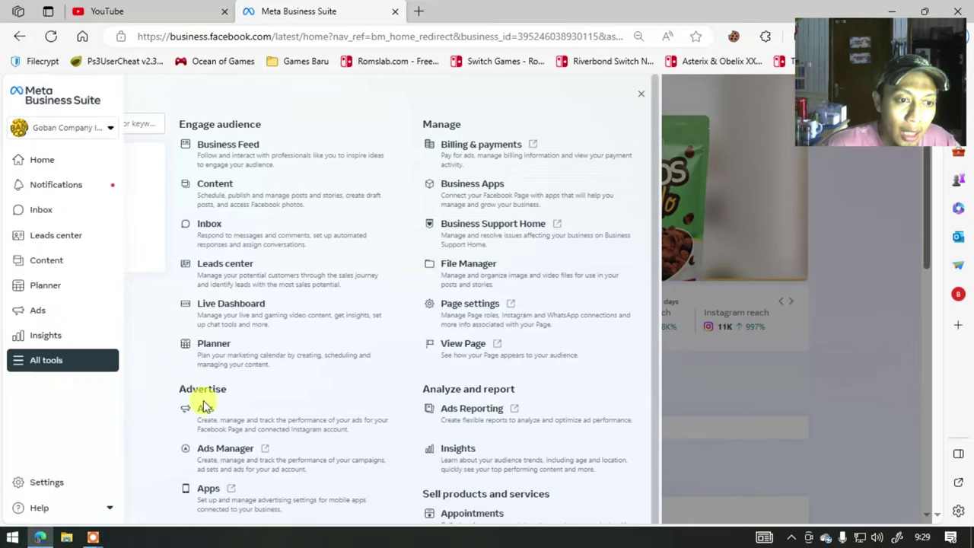
scroll(229, 396, down, 3)
click(237, 329)
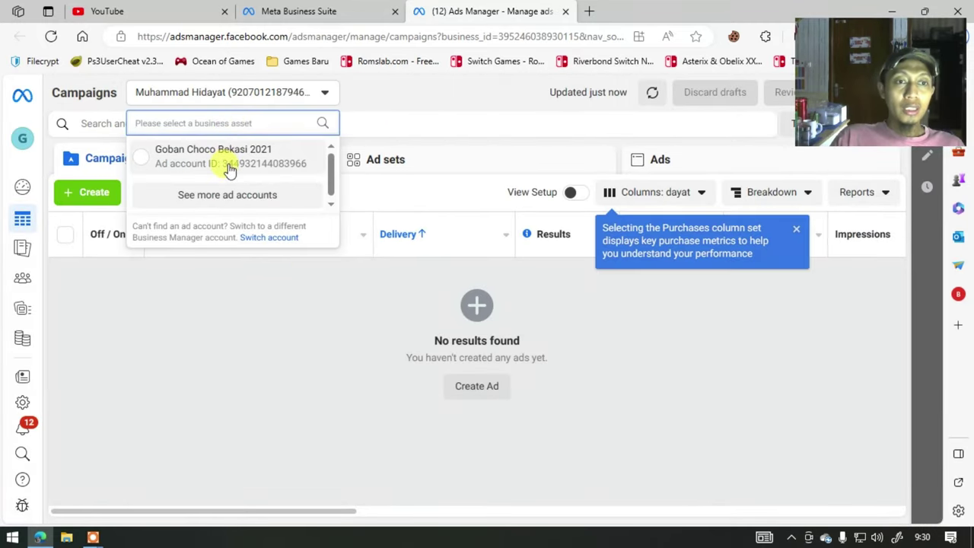
click(229, 169)
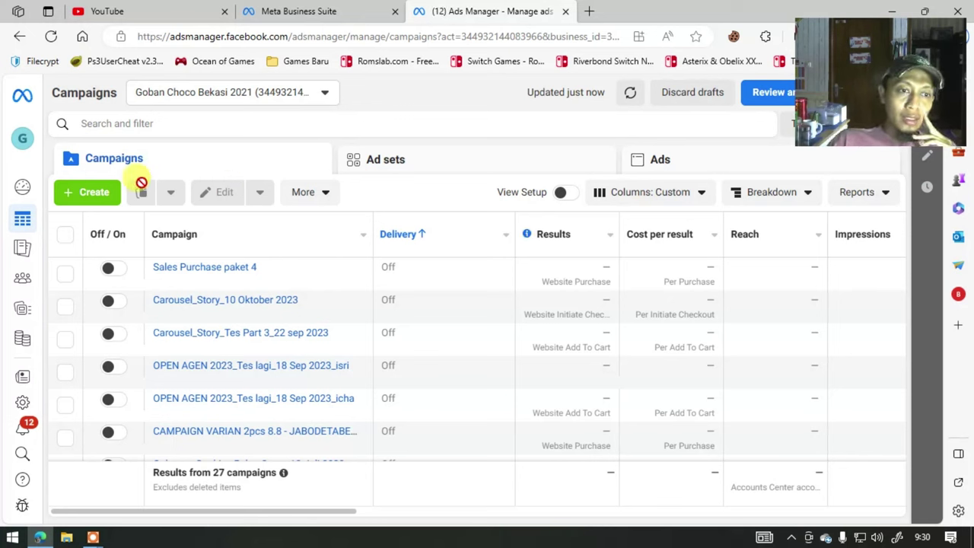
Create a new campaign with the Sales objective and the manual sales campaign setup
click(86, 193)
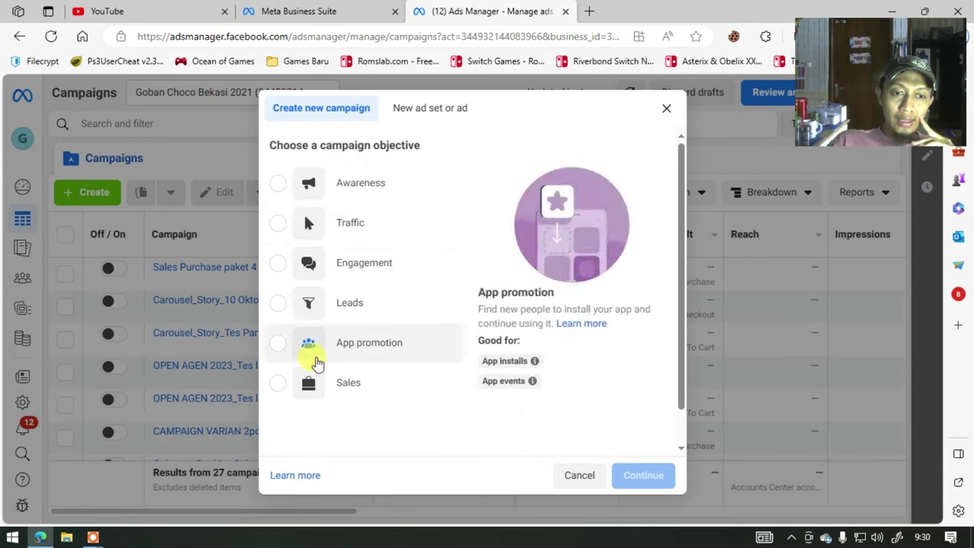
click(339, 389)
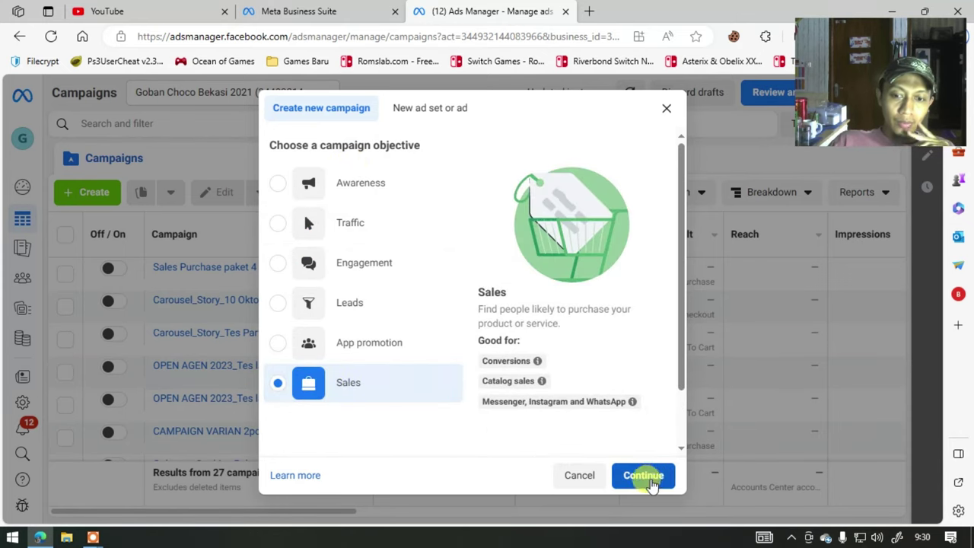
click(643, 474)
scroll(386, 314, down, 1)
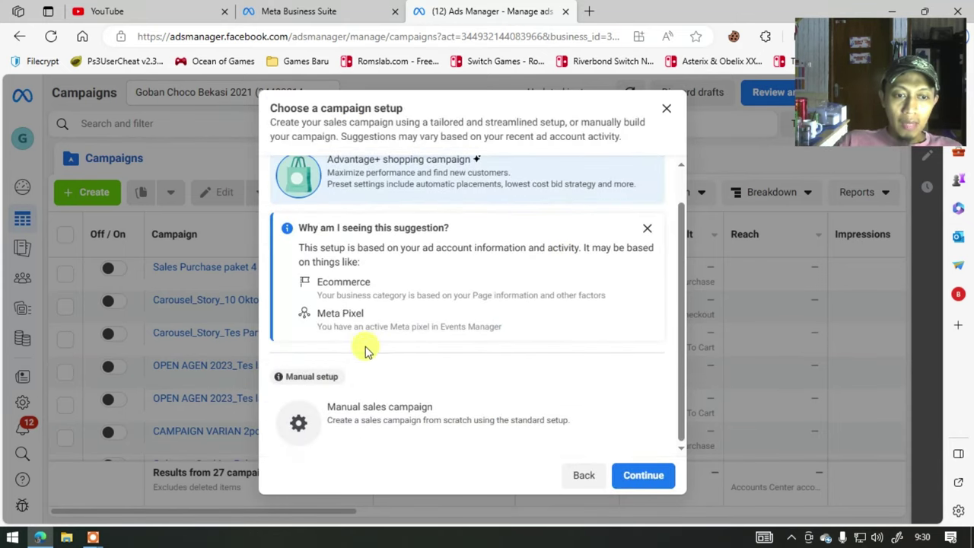
click(364, 416)
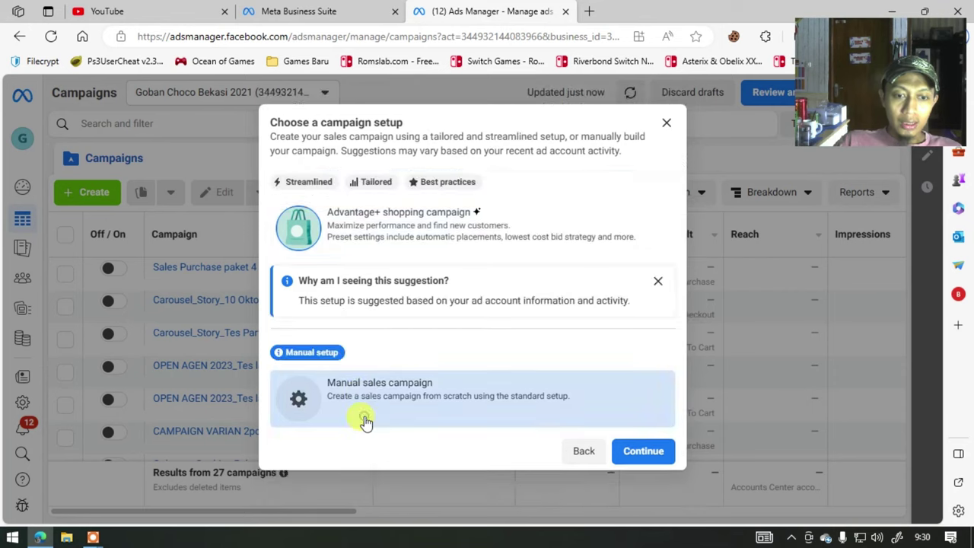
click(644, 450)
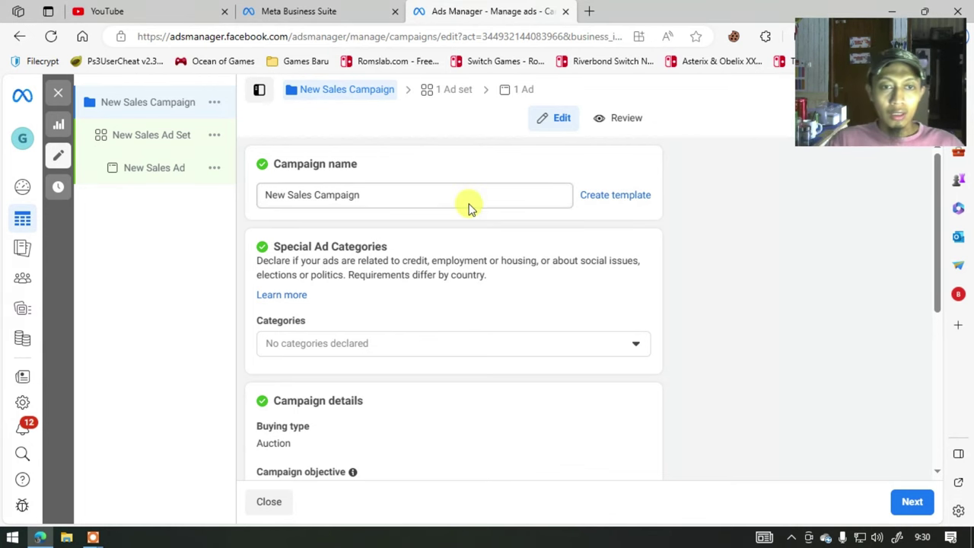
Rename the campaign as "Paket Reseller - 12 oktober 2023"
triple_click(459, 194)
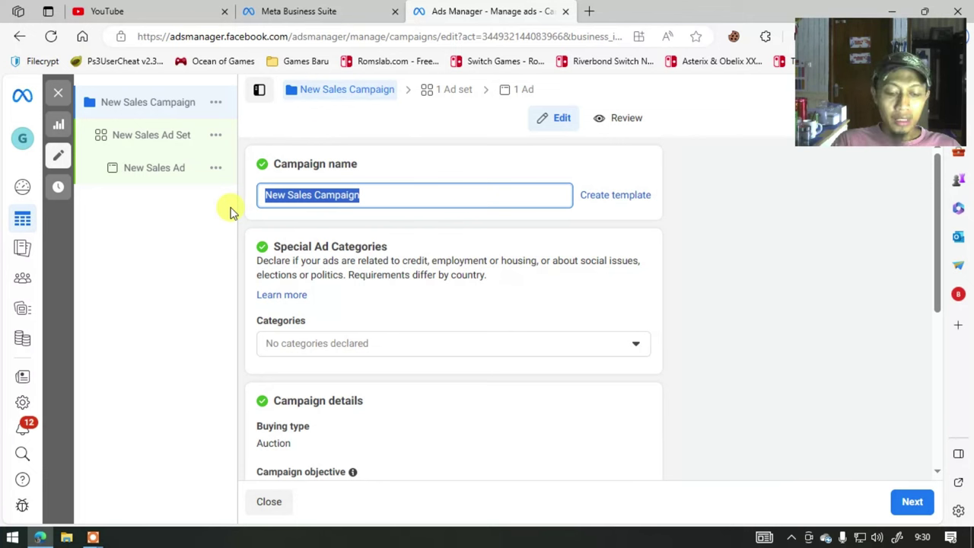
text(Paket )
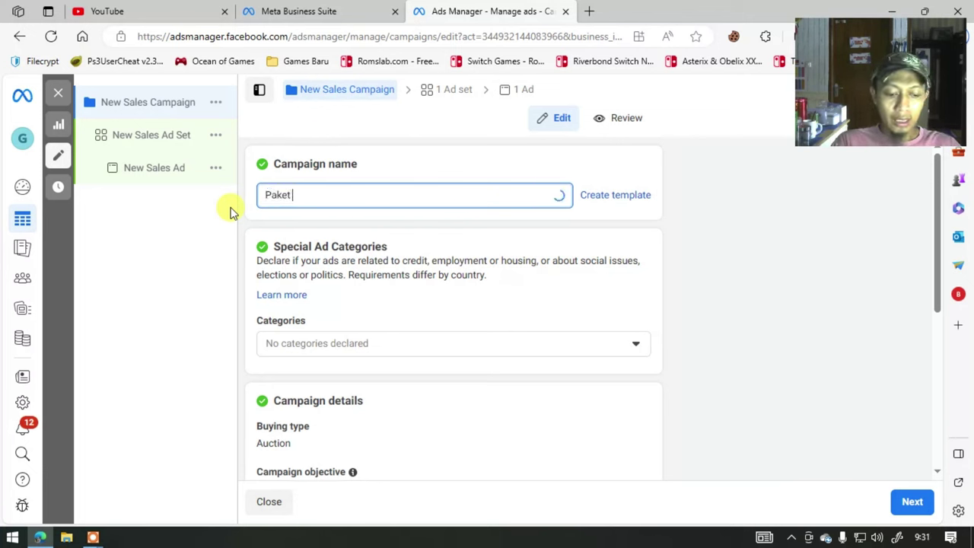
text(Reseller)
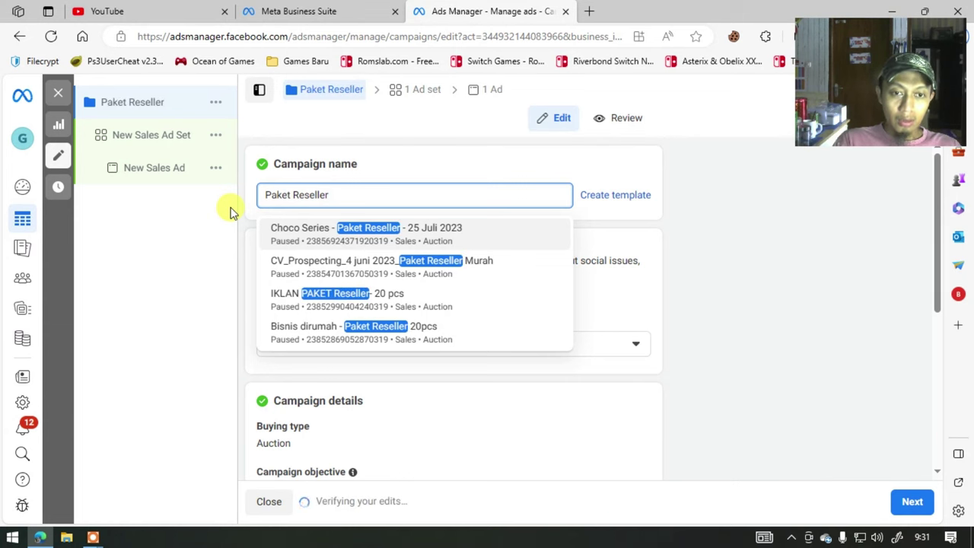
text(-)
key(BackSpace)
text(- )
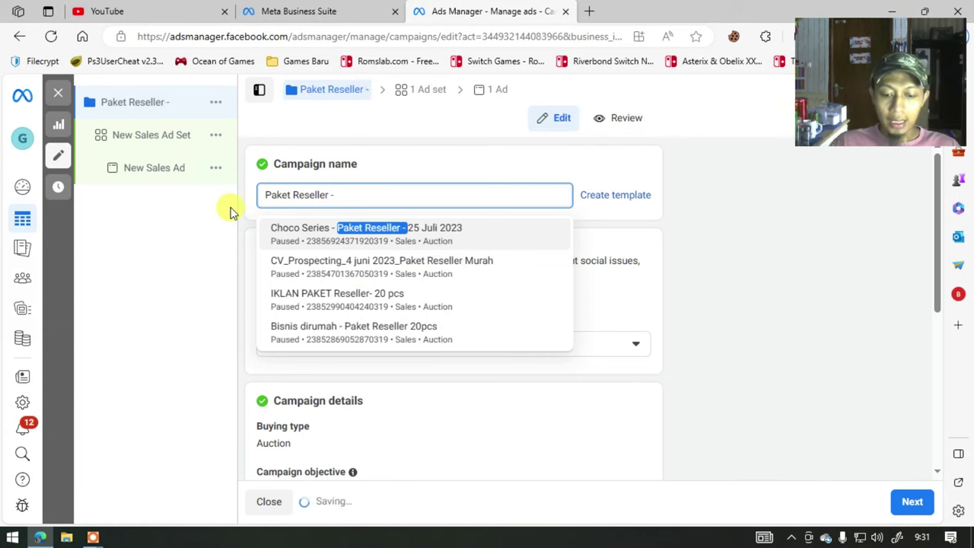
text(1)
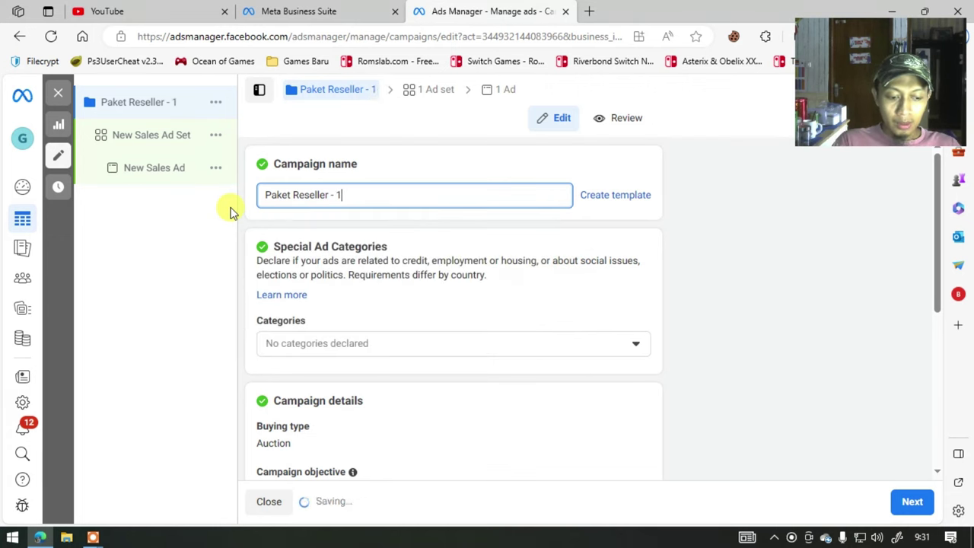
text(2 o)
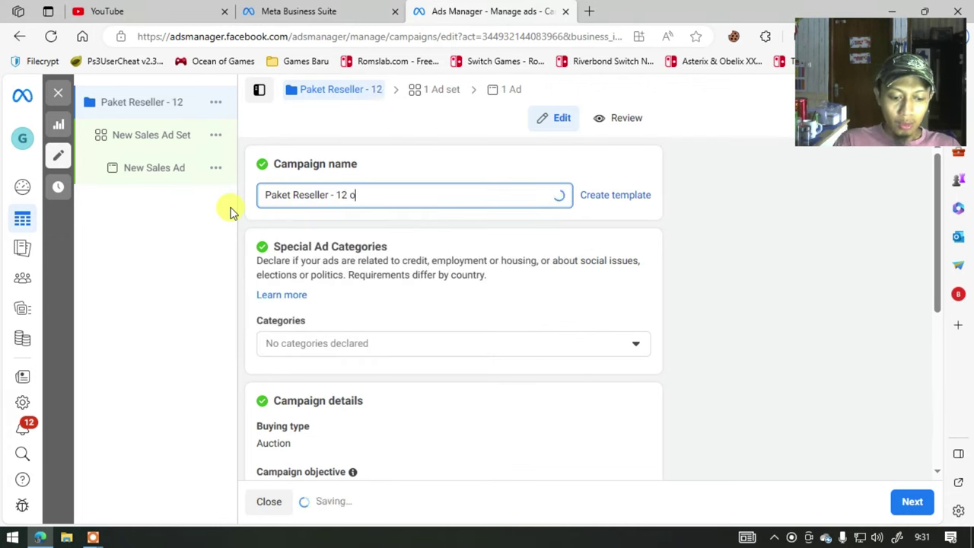
text(ktober 2023)
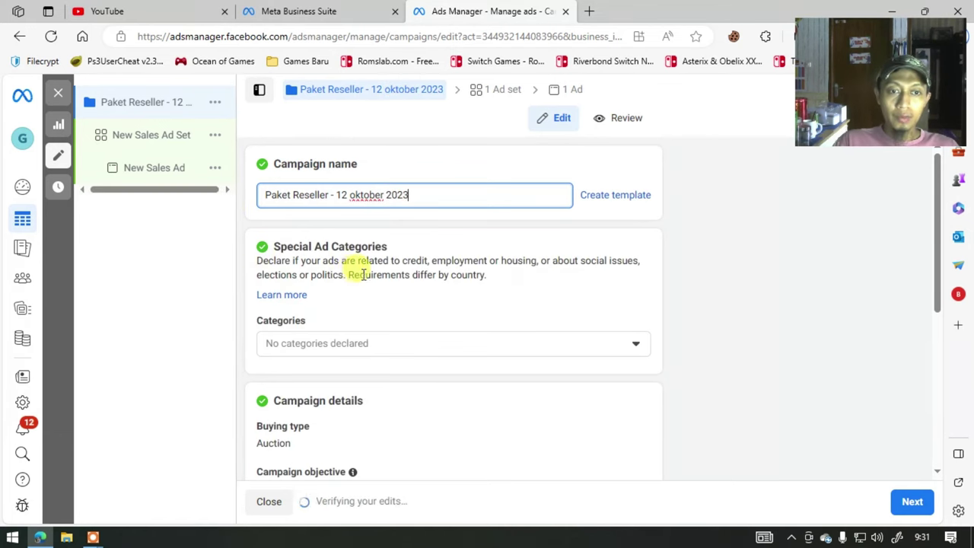
Enable the Advantage campaign budget with a daily budget of Rp75,000 and continue to the ad set settings
scroll(403, 251, down, 3)
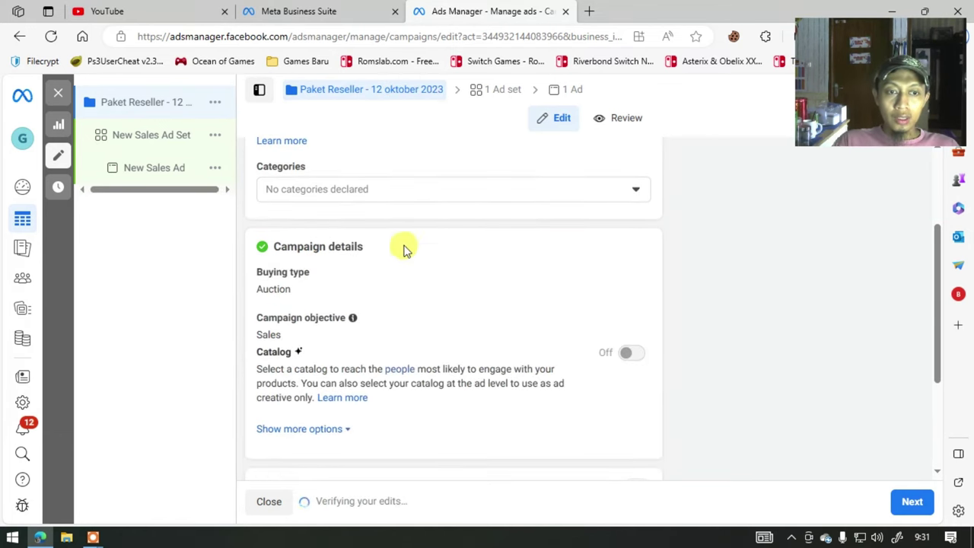
scroll(417, 238, down, 2)
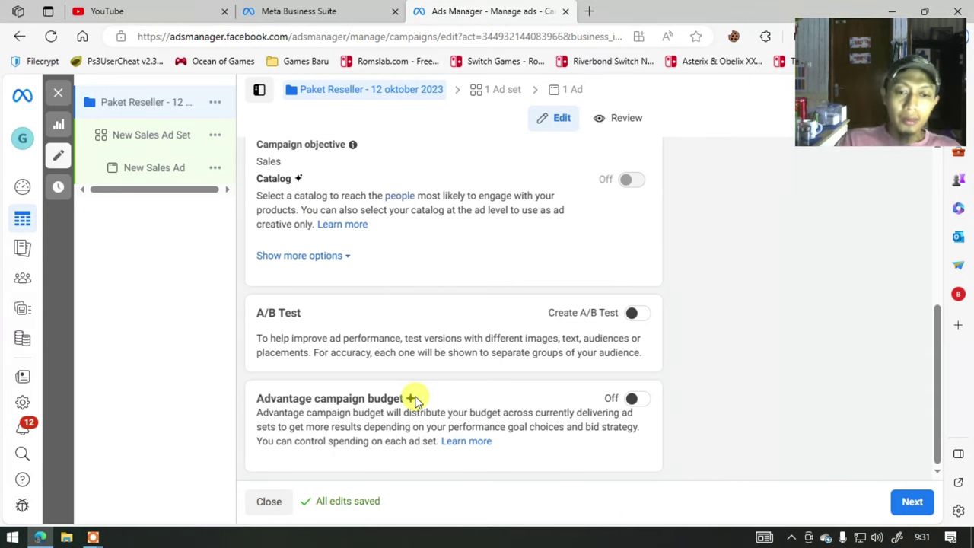
click(638, 400)
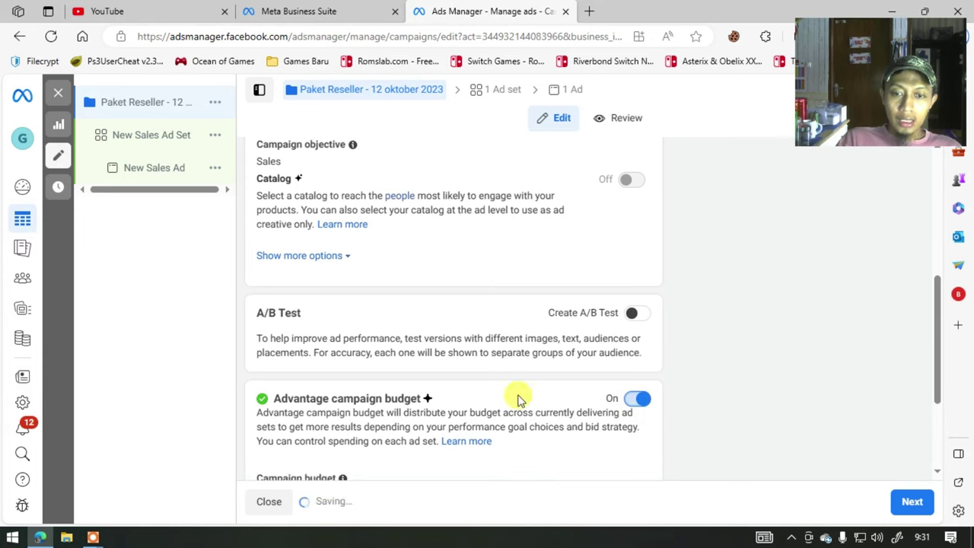
scroll(518, 400, down, 2)
click(482, 349)
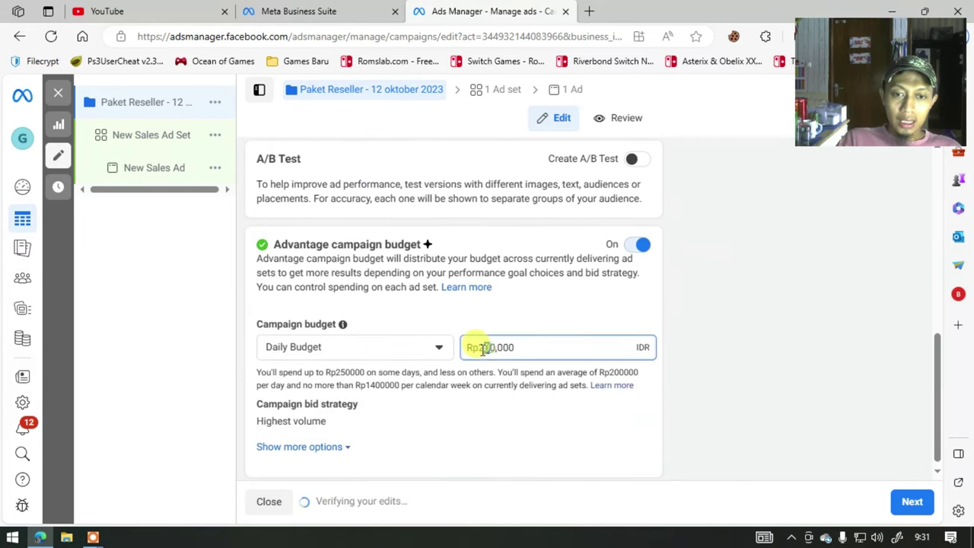
key(BackSpace)
text(5)
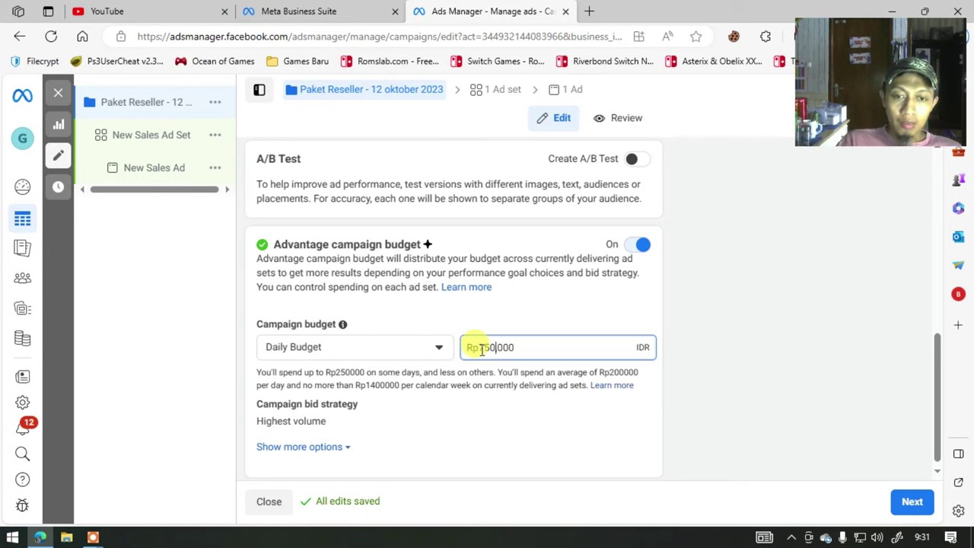
key(BackSpace)
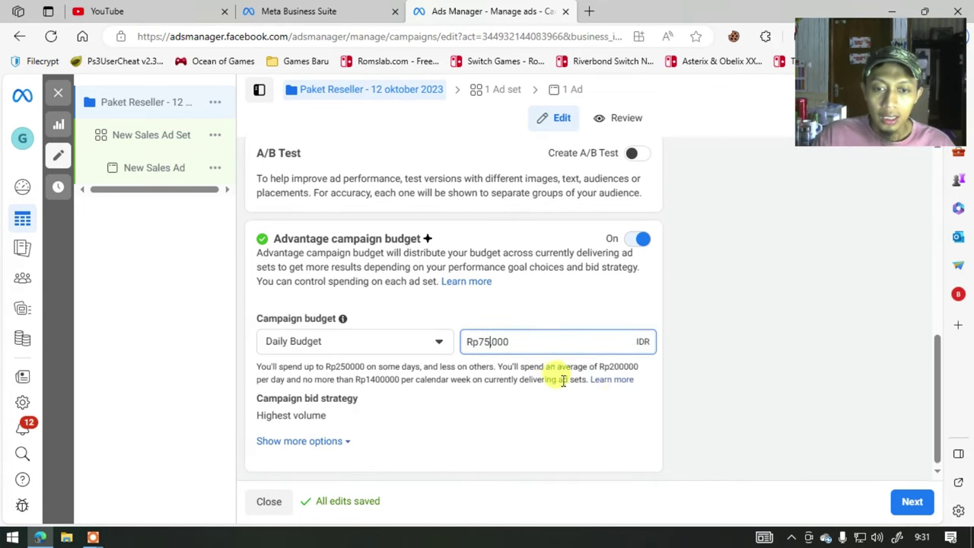
click(902, 506)
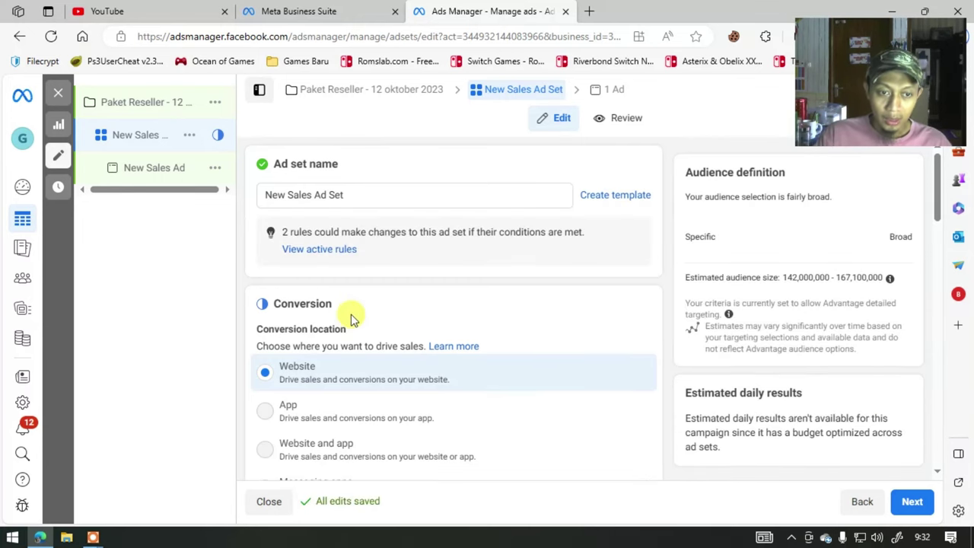
Set the ad set's conversion event to Initiate checkout, keeping Website as location and Pixel 2021 Gobanco Store as pixel
scroll(325, 320, down, 2)
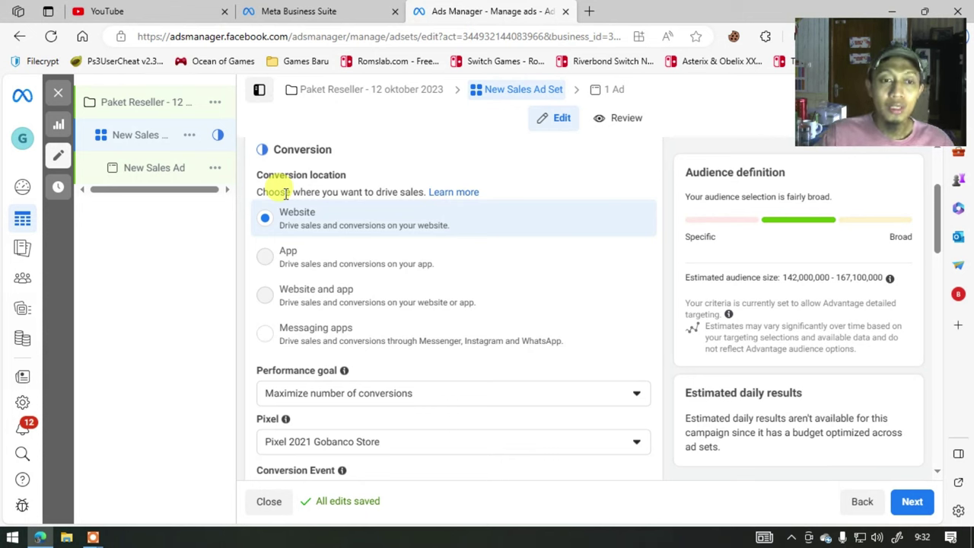
scroll(332, 263, down, 3)
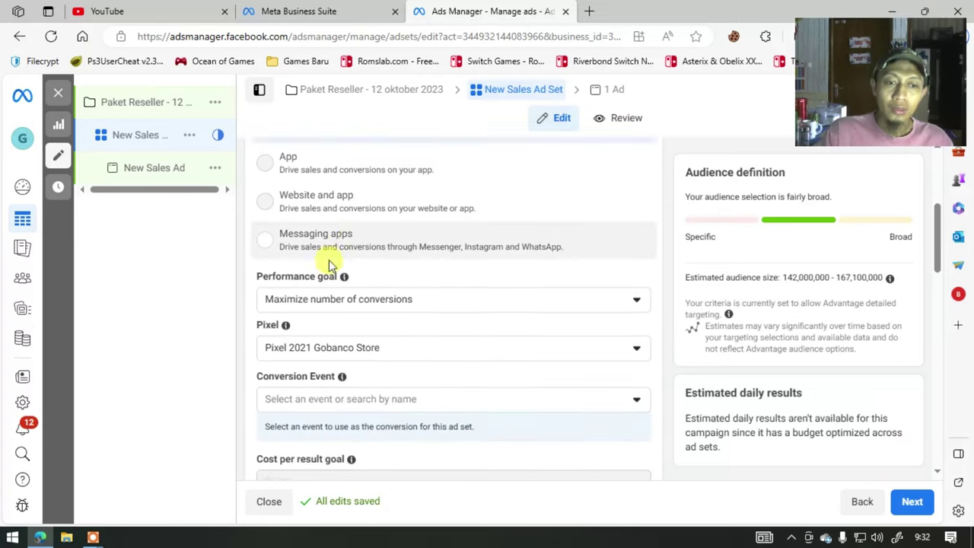
scroll(362, 297, down, 1)
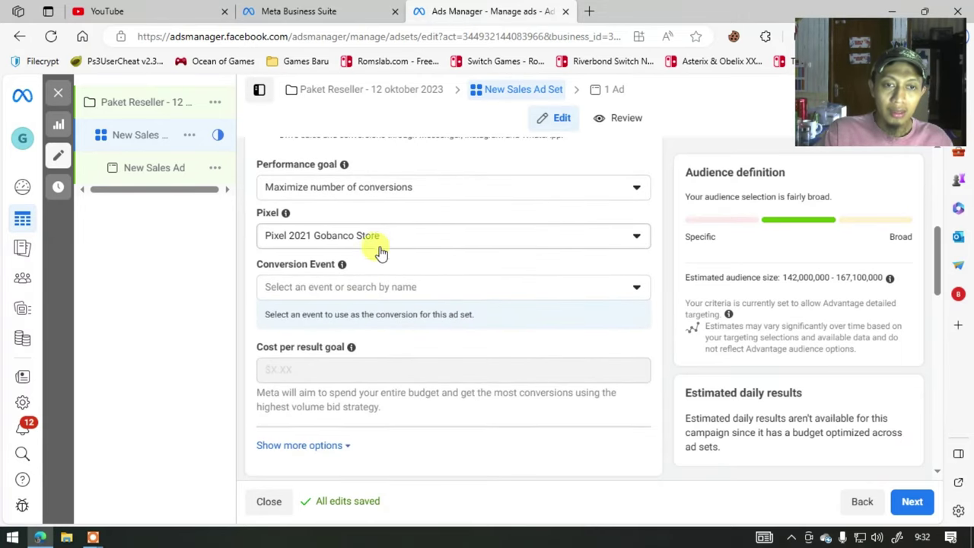
click(405, 242)
click(405, 242)
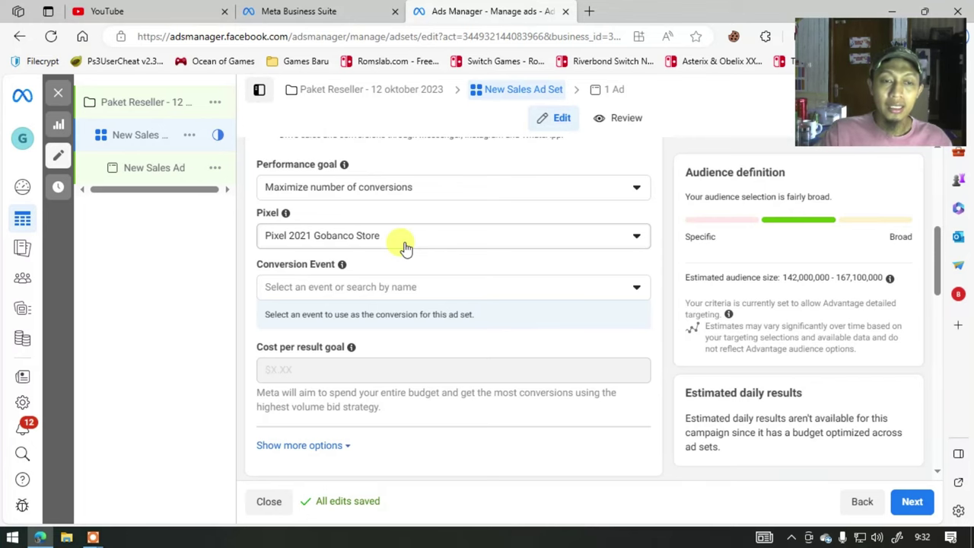
scroll(322, 262, down, 1)
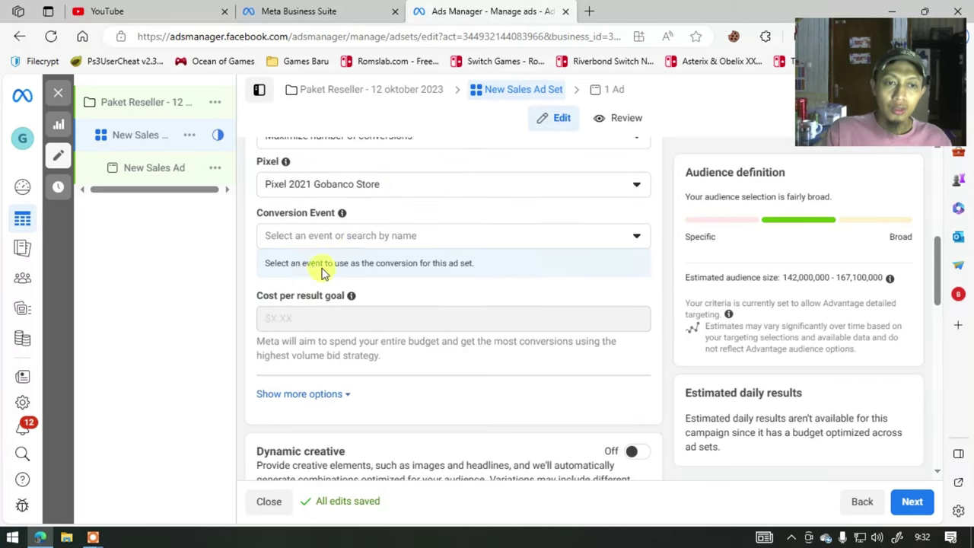
click(346, 240)
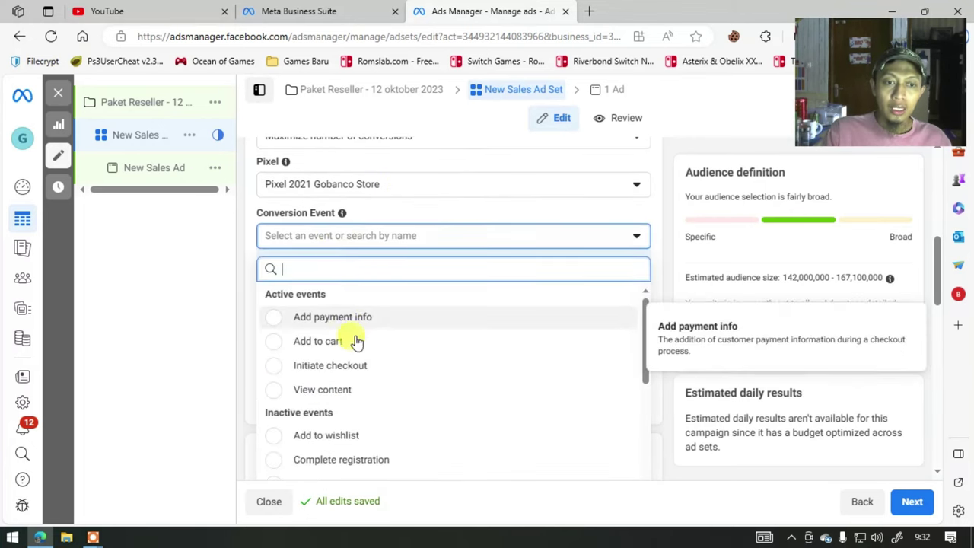
mouse_move(355, 339)
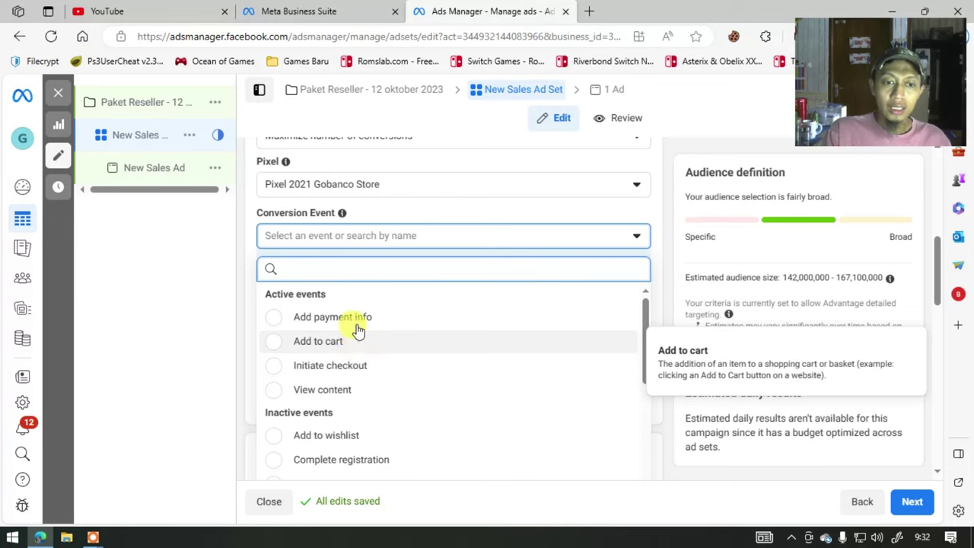
click(323, 367)
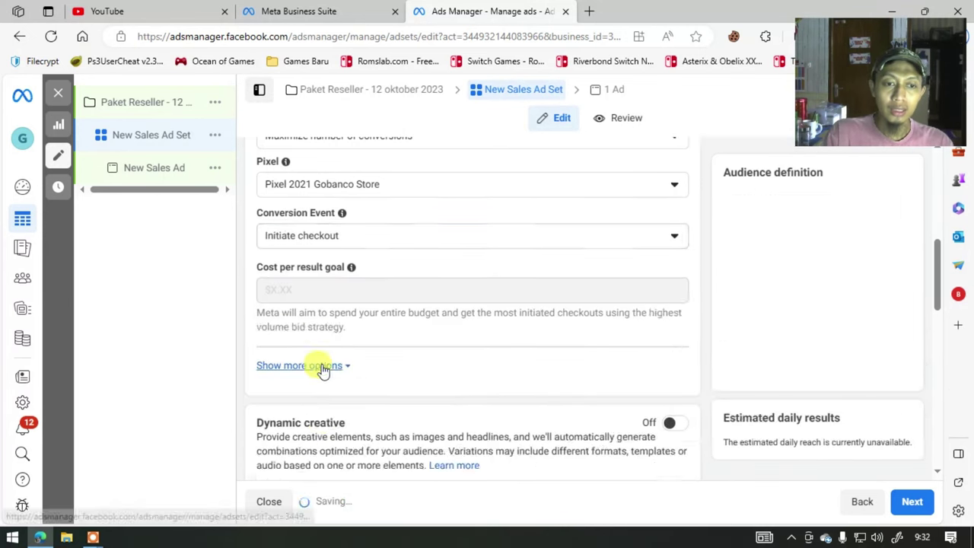
Schedule the ad set to start on Oct 13, 2023 at 1:00 AM
scroll(322, 372, down, 2)
scroll(388, 325, down, 2)
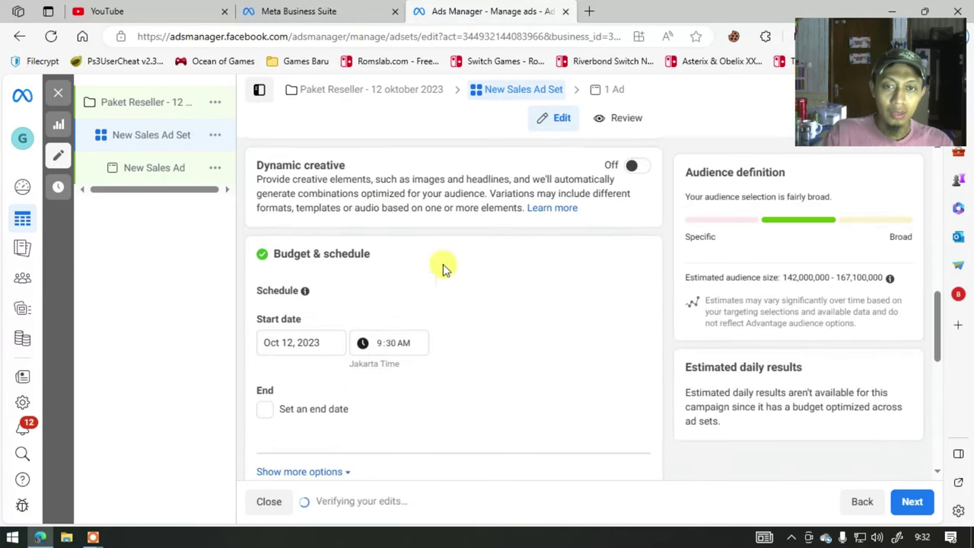
scroll(441, 266, down, 3)
scroll(438, 280, up, 1)
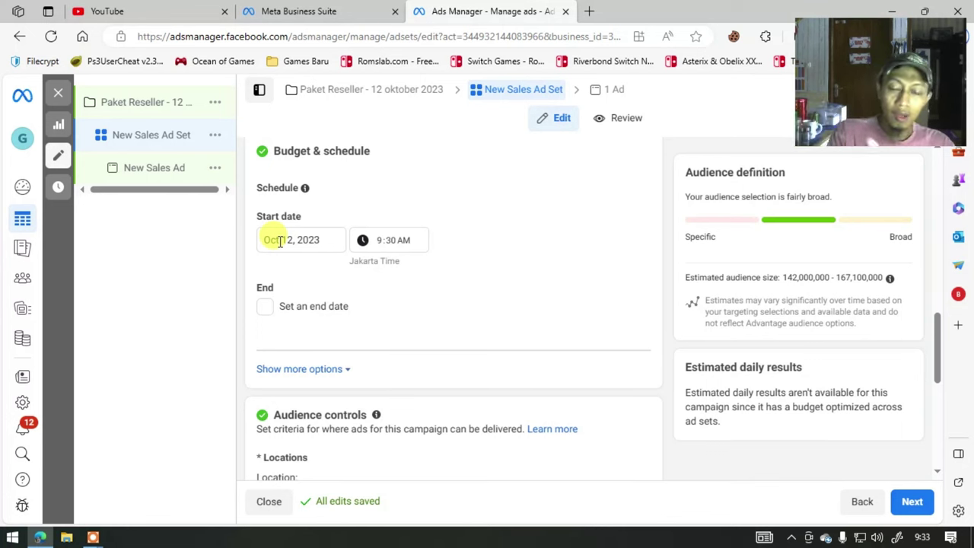
click(386, 240)
click(325, 248)
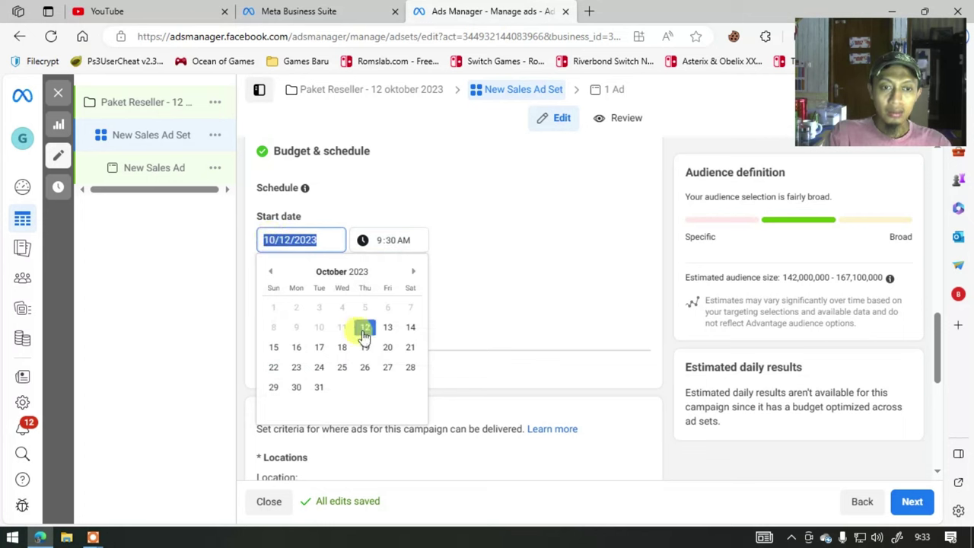
click(363, 329)
click(380, 248)
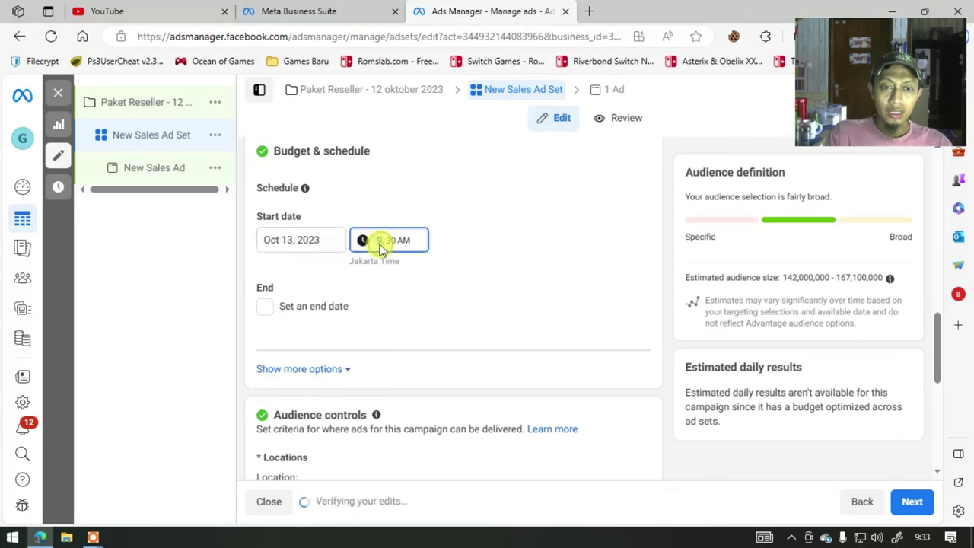
text(1)
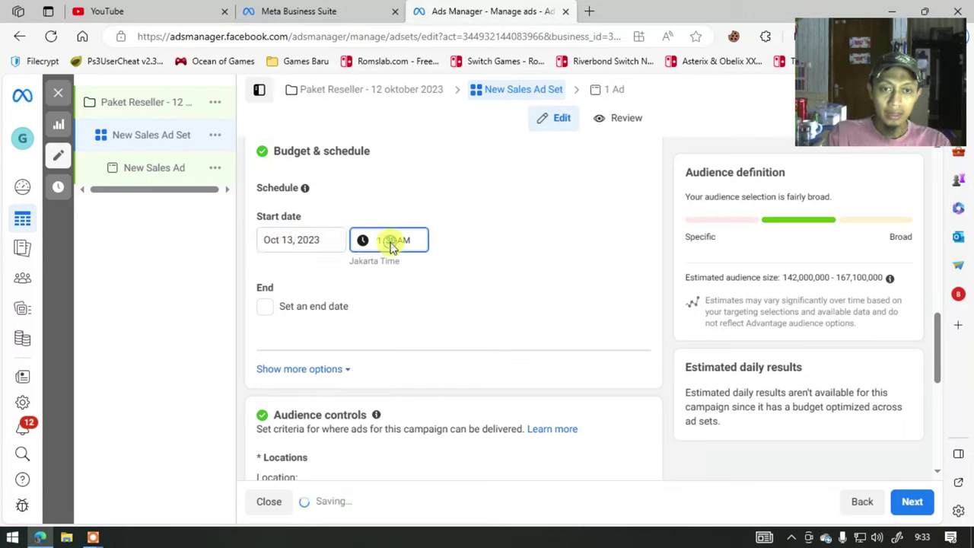
Replace the Indonesia-wide audience location with Jakarta and Bogor, West Java
scroll(383, 276, down, 3)
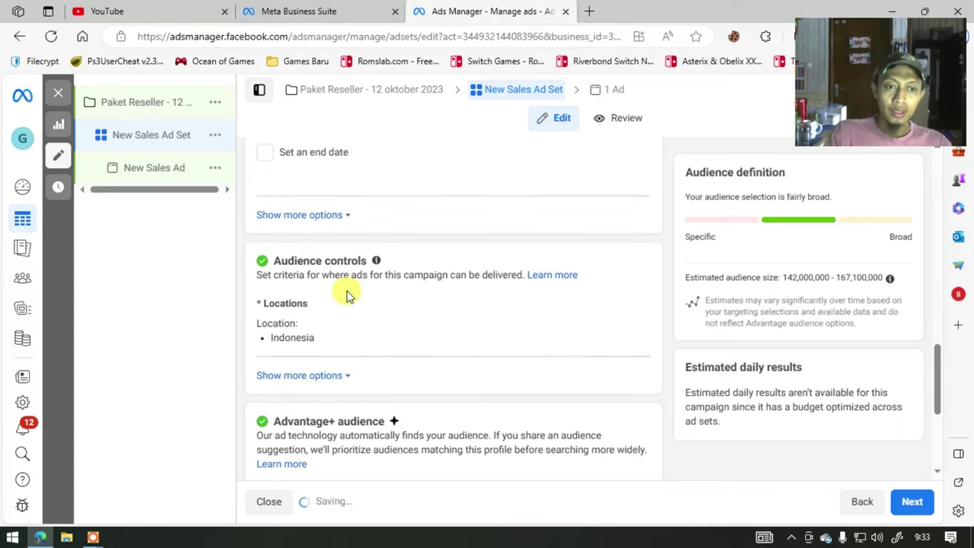
scroll(335, 251, up, 2)
scroll(316, 221, down, 1)
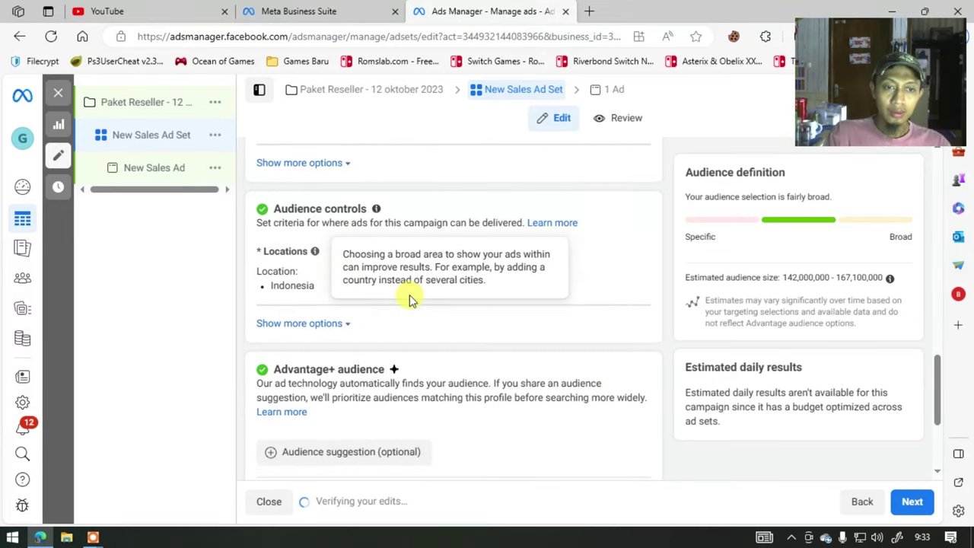
click(640, 262)
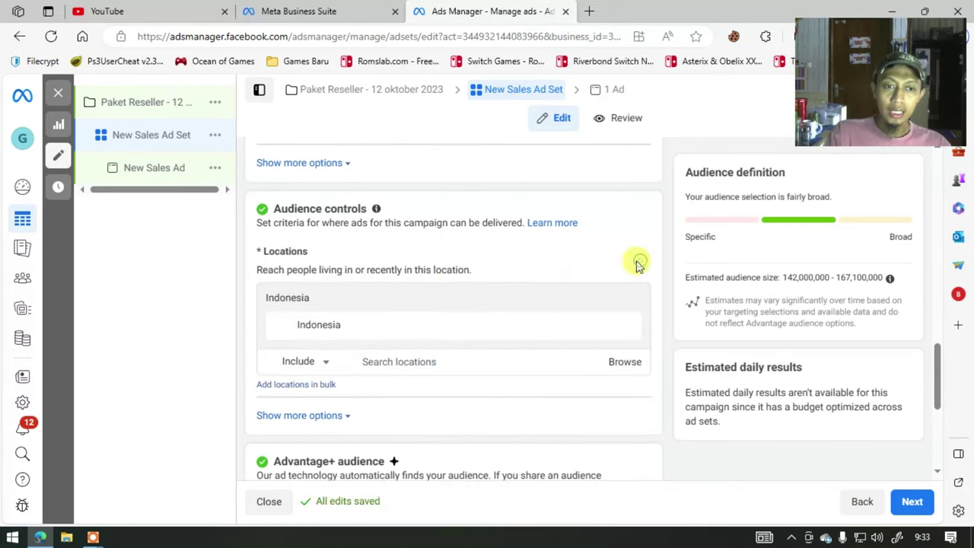
click(410, 310)
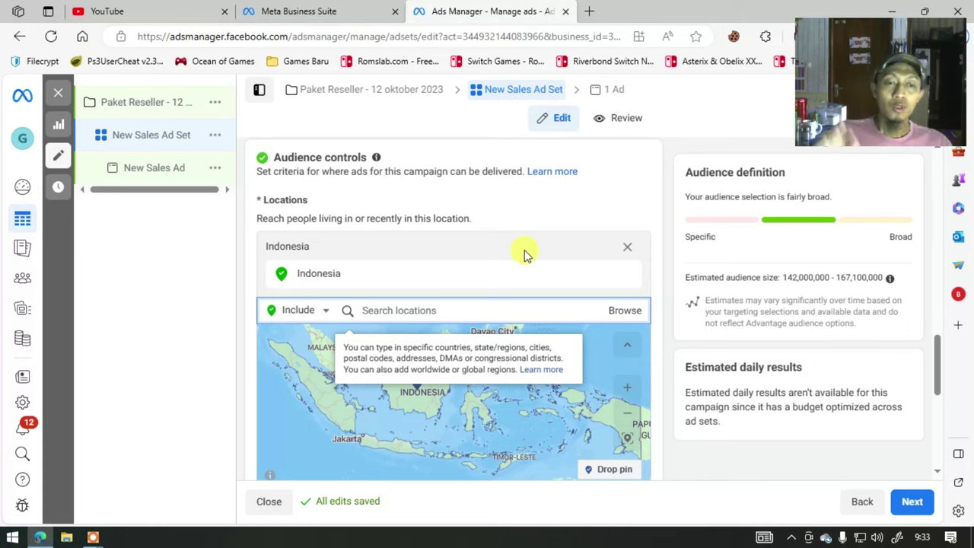
text(ja)
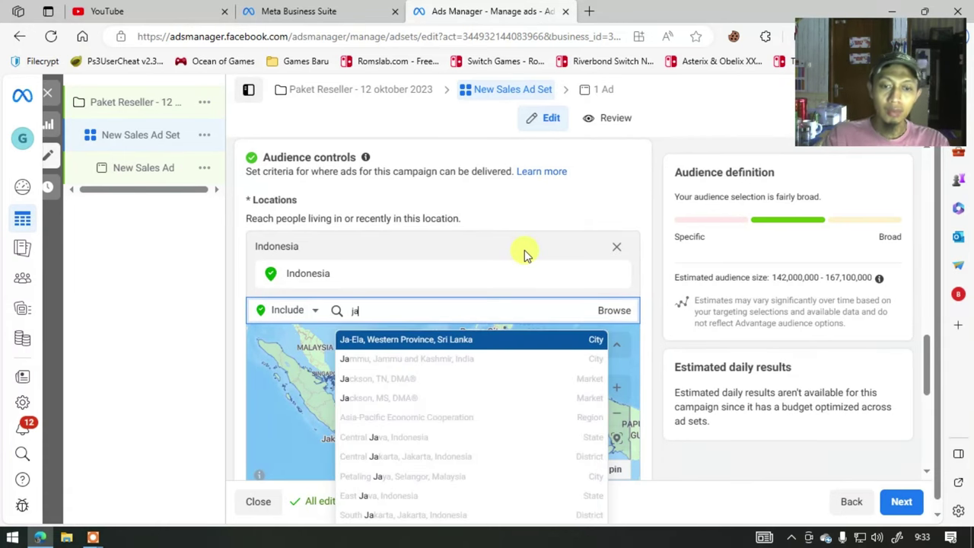
key(BackSpace)
key(BackSpace)
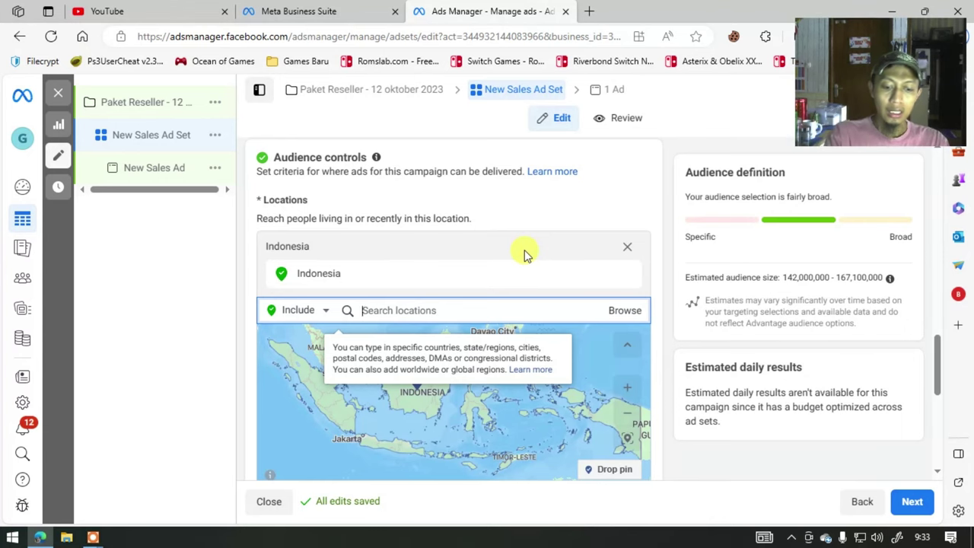
text(jakarta)
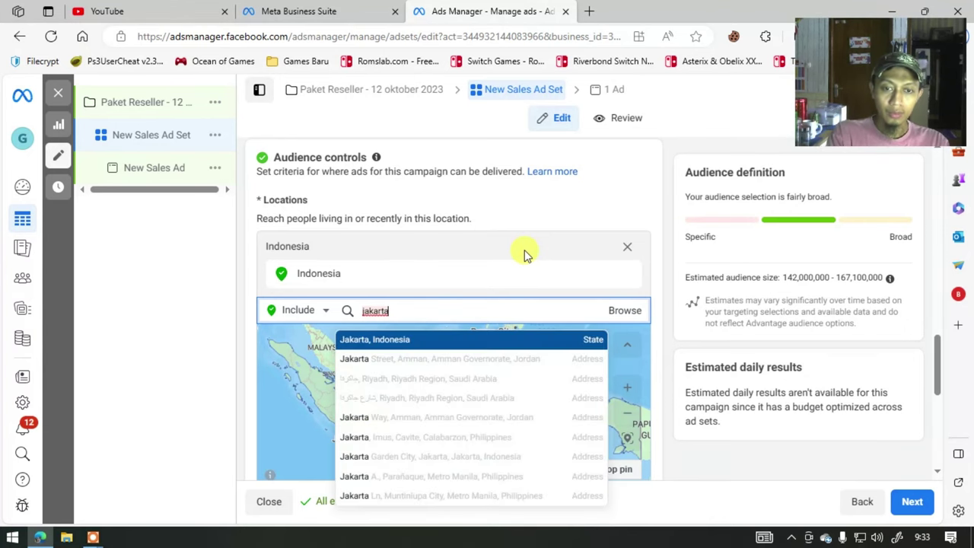
key(Return)
text(bogor)
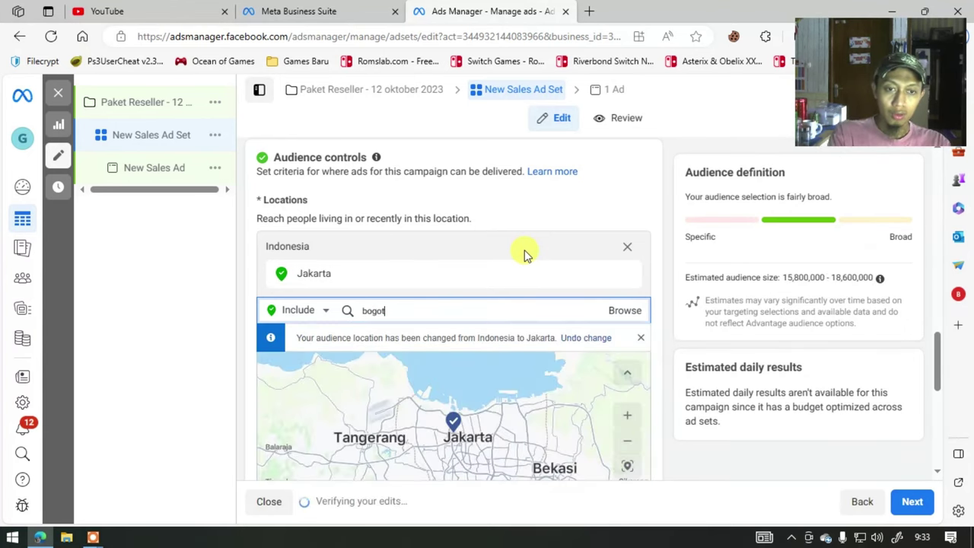
key(Return)
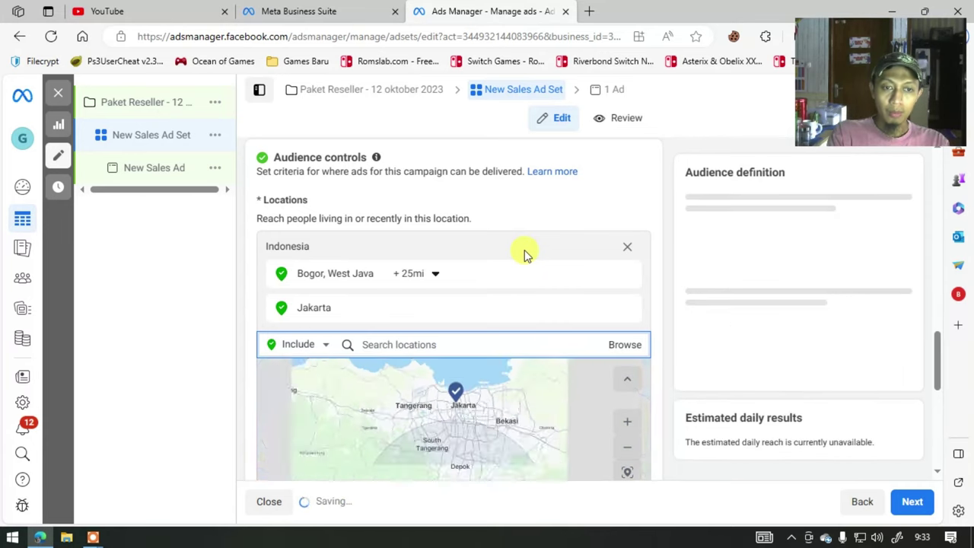
Limit the Bogor, West Java location to the current city only and check its coverage on the map
scroll(470, 266, down, 2)
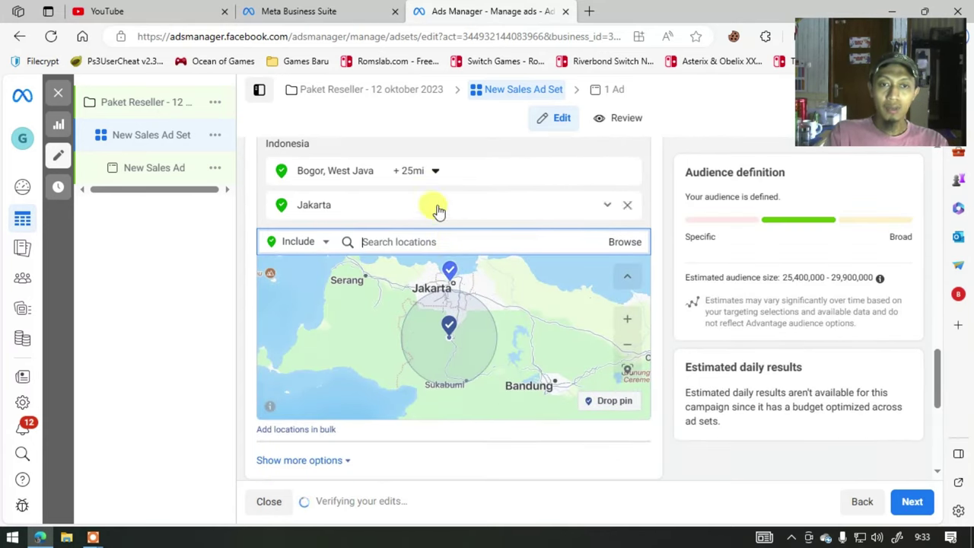
click(439, 174)
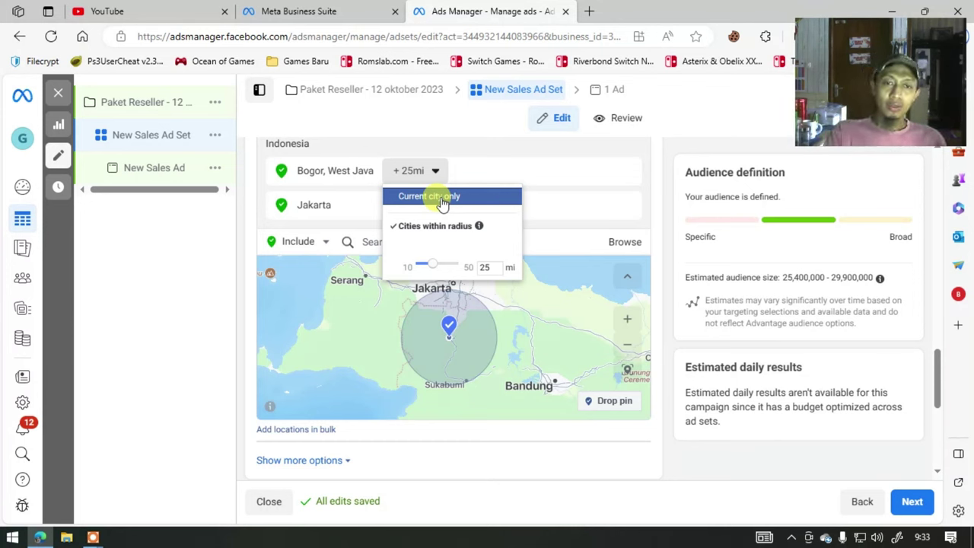
click(441, 199)
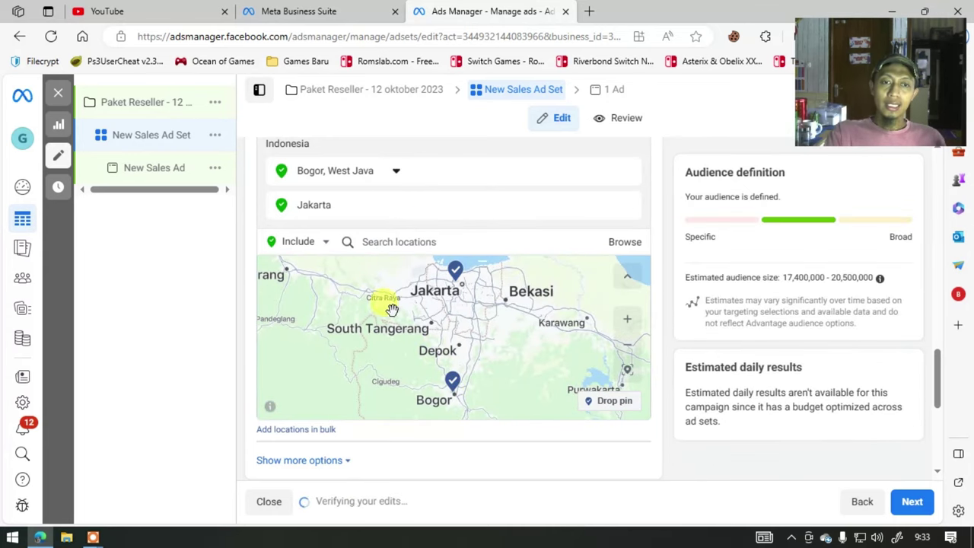
scroll(365, 312, down, 1)
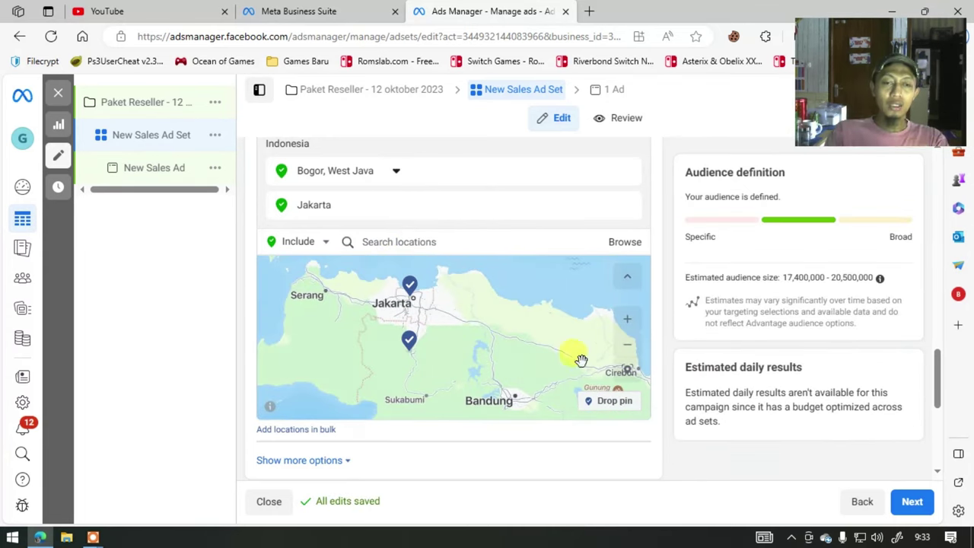
scroll(659, 438, down, 1)
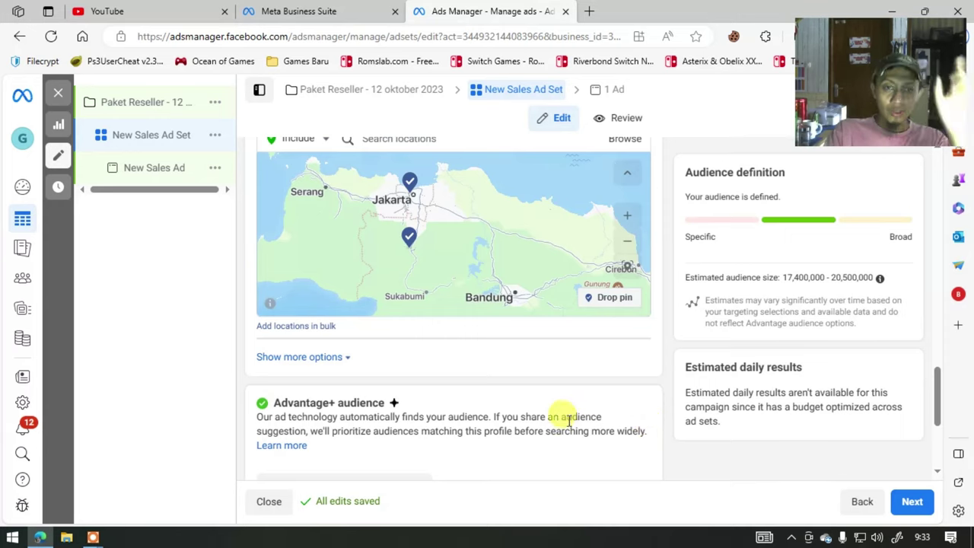
scroll(568, 421, up, 2)
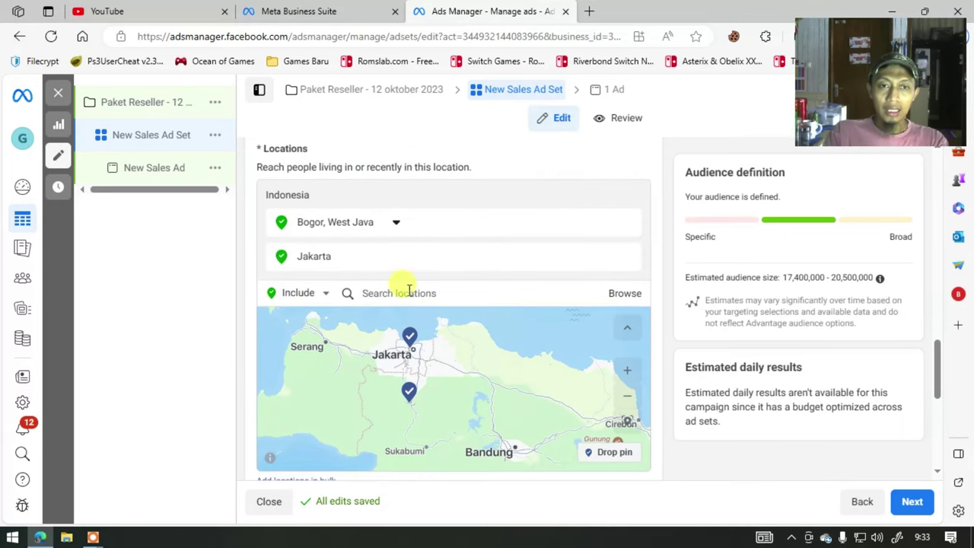
click(397, 221)
click(395, 339)
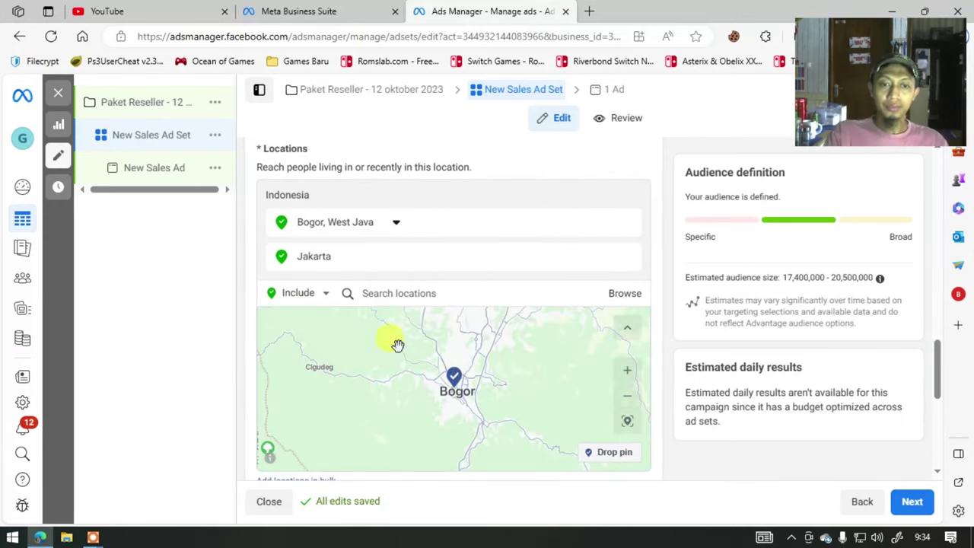
Switch the ad set from Advantage+ audience to the original audience options
scroll(648, 444, down, 3)
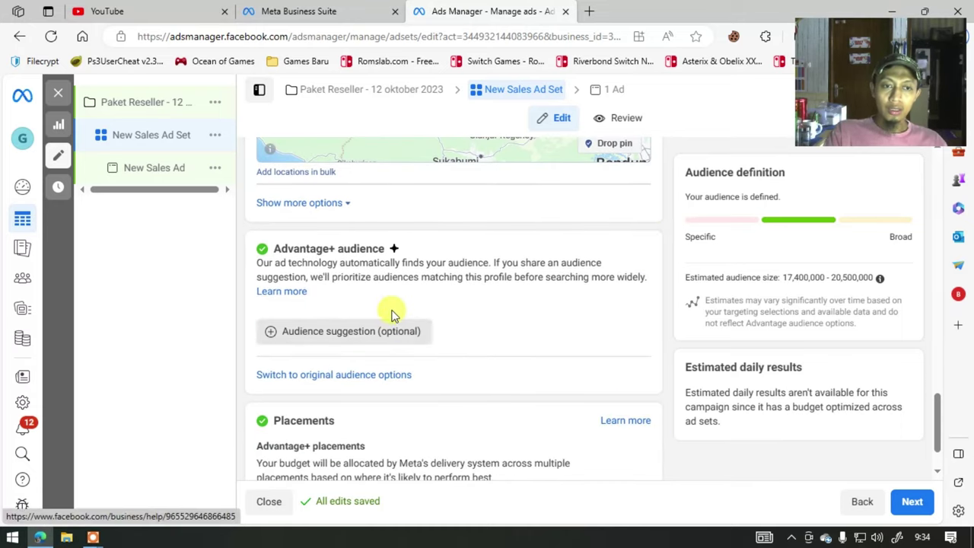
scroll(373, 301, down, 1)
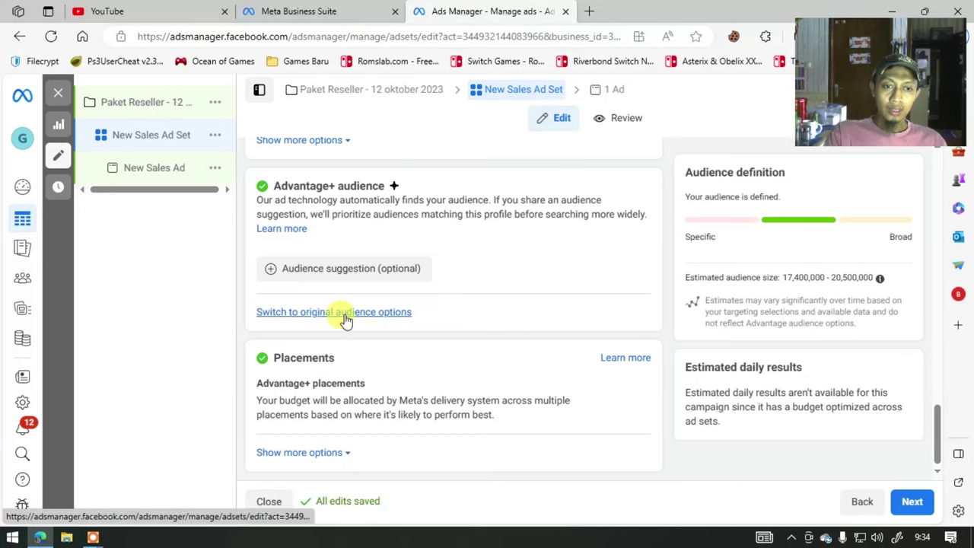
click(393, 316)
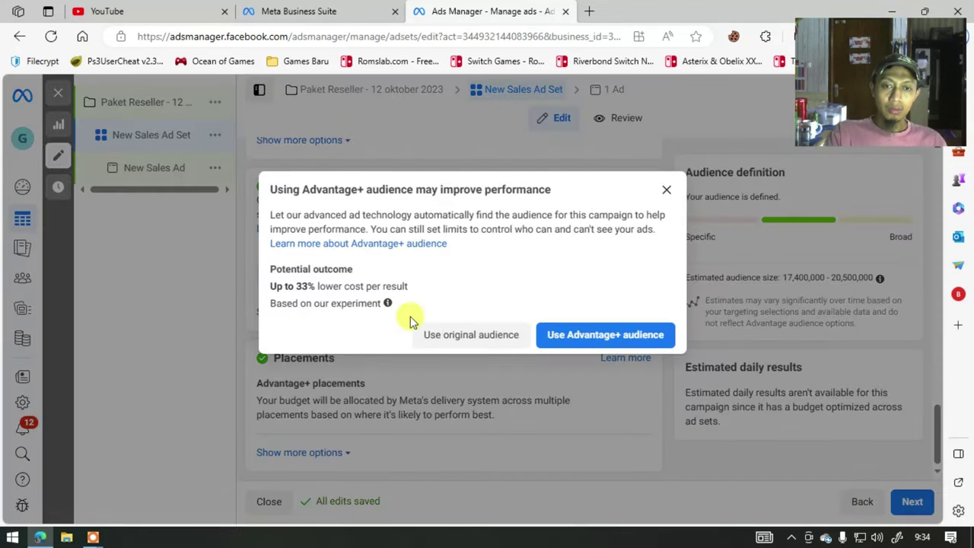
click(500, 338)
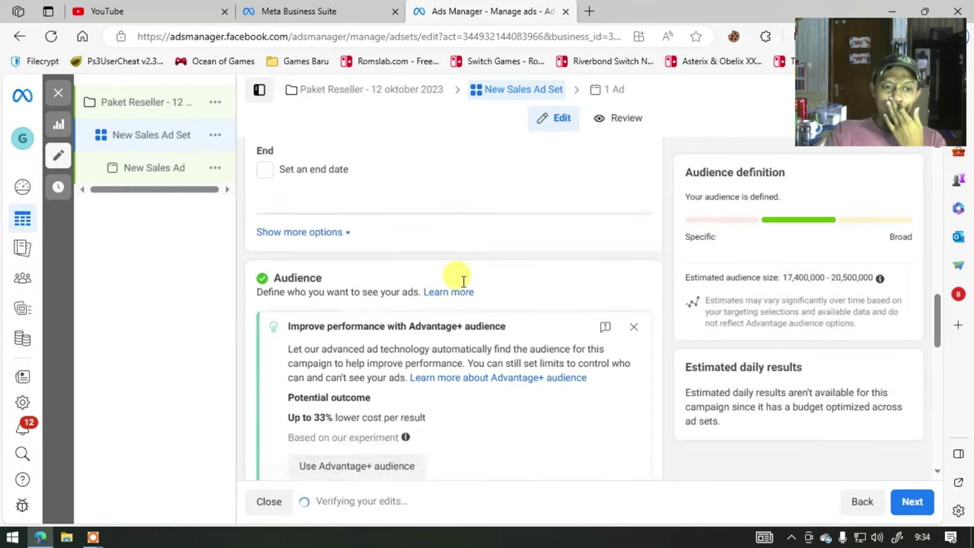
Review the original audience settings and switch the ad set back to Advantage+ audience
scroll(461, 283, down, 3)
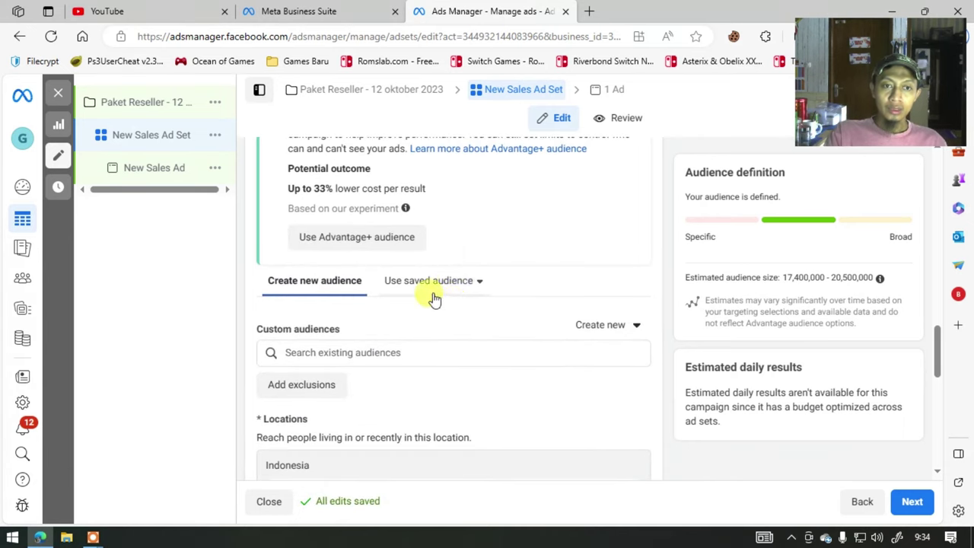
scroll(471, 284, up, 2)
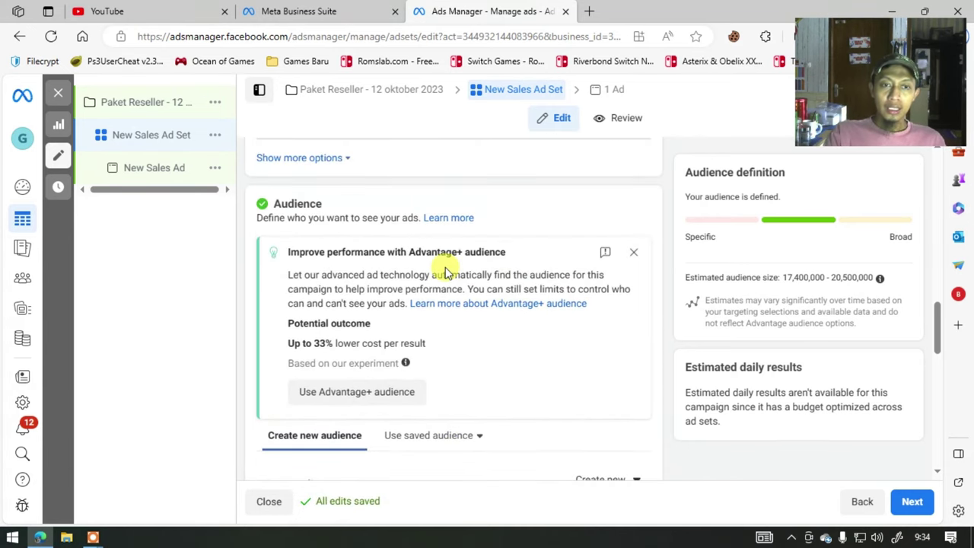
scroll(472, 335, down, 1)
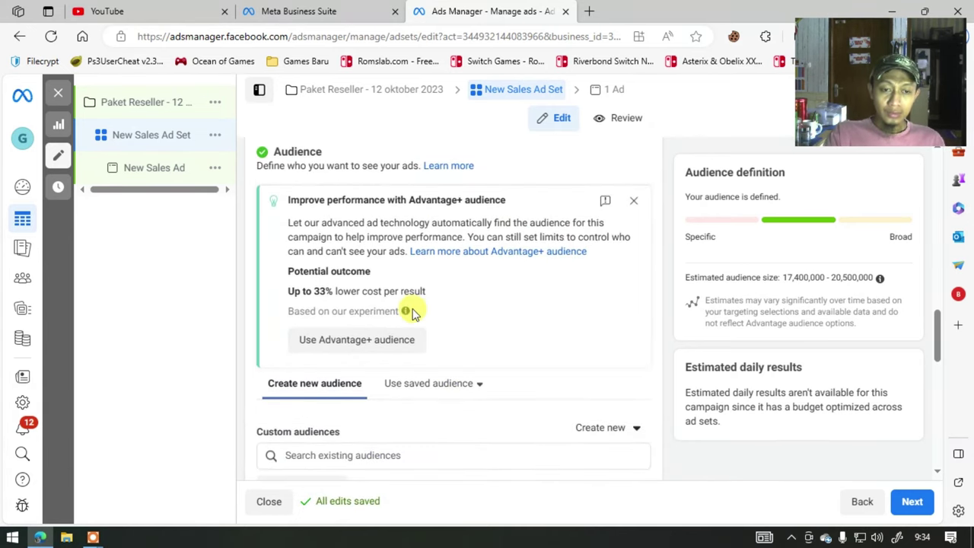
scroll(401, 268, down, 4)
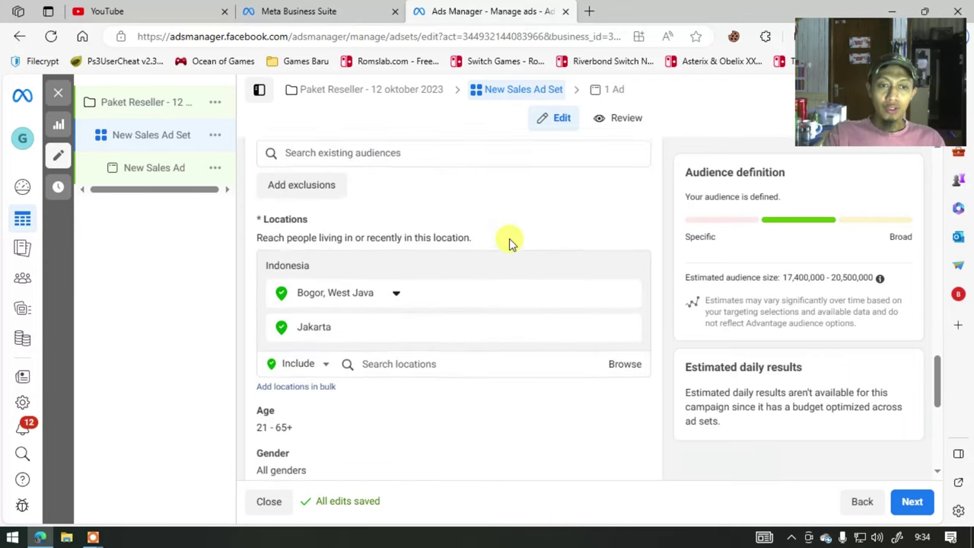
scroll(509, 242, down, 2)
scroll(502, 241, up, 6)
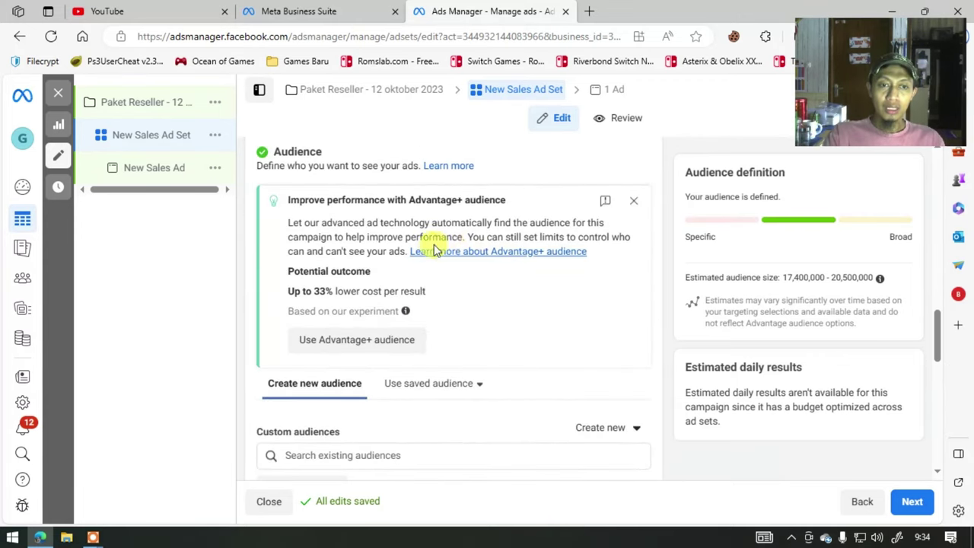
scroll(411, 253, up, 1)
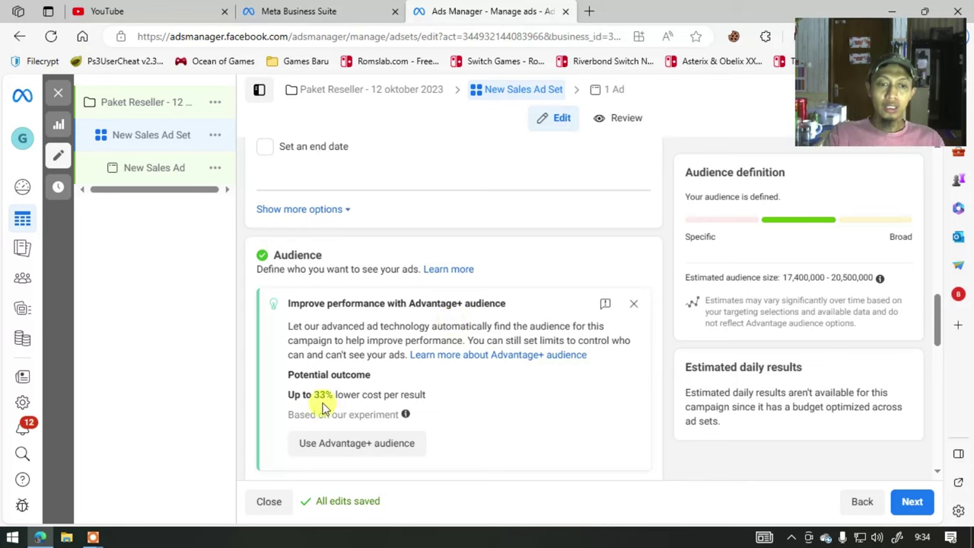
scroll(350, 425, down, 1)
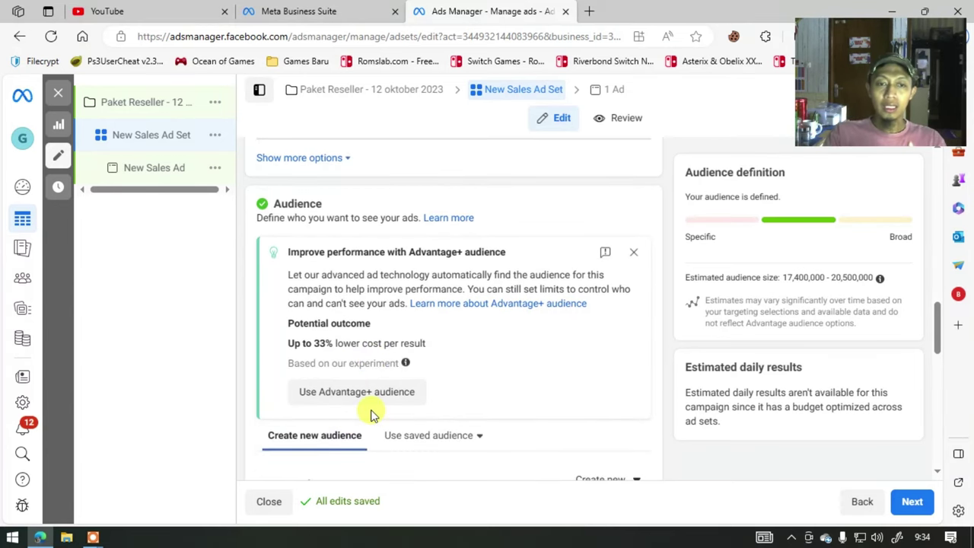
click(373, 401)
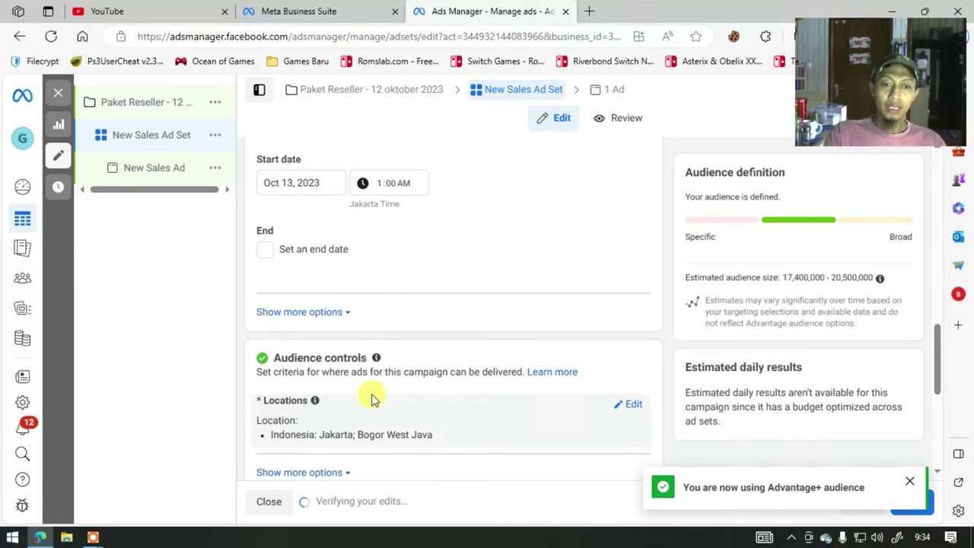
Switch the ad set to manual placements and limit the devices to Mobile
scroll(373, 400, down, 5)
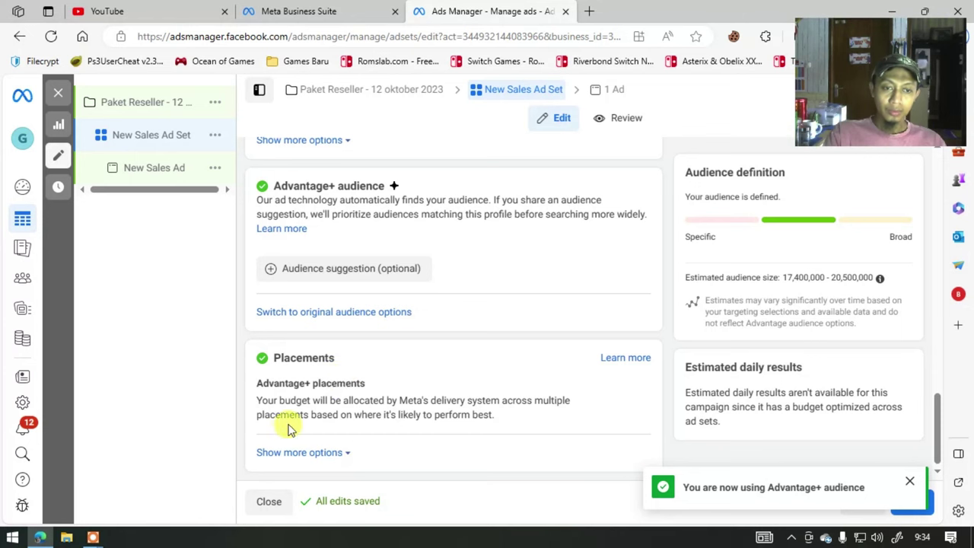
click(631, 387)
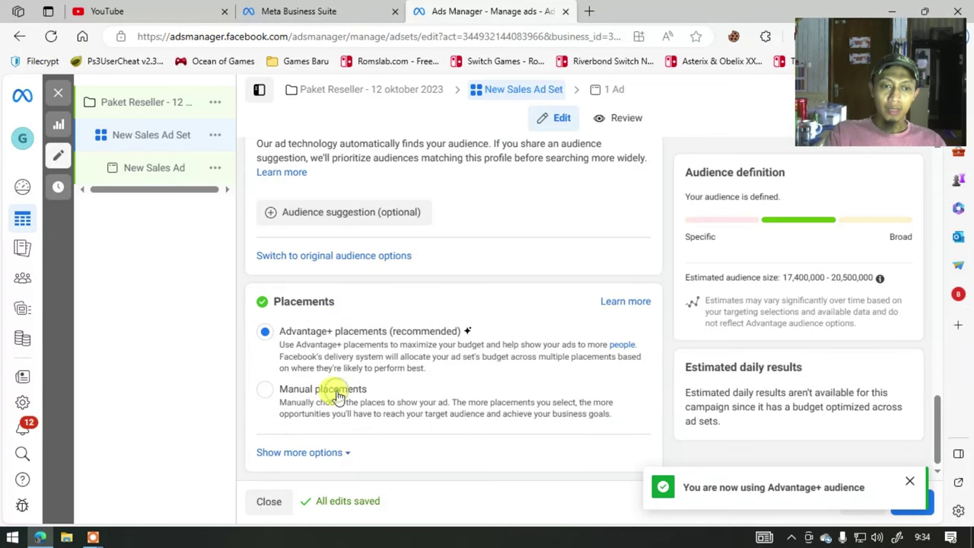
click(338, 394)
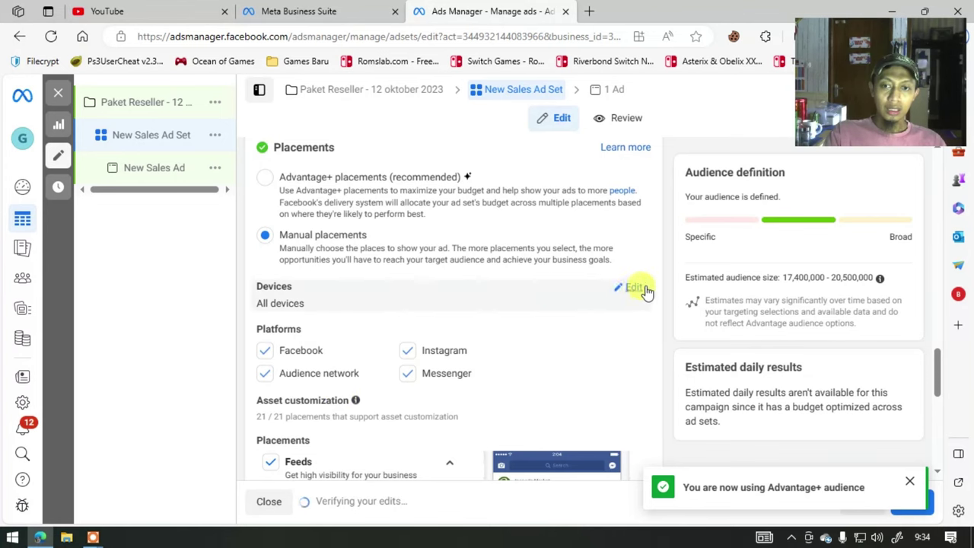
click(635, 288)
click(415, 316)
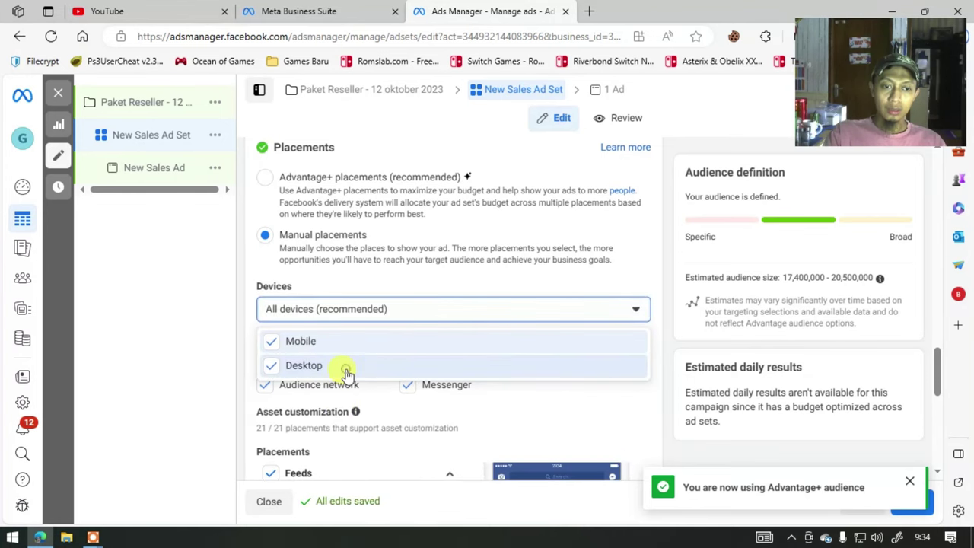
click(344, 369)
click(429, 286)
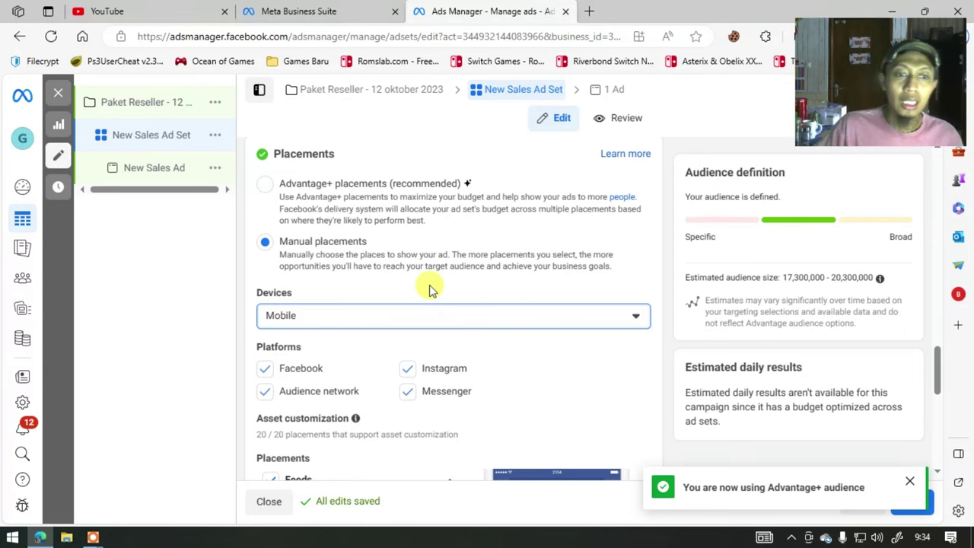
scroll(355, 215, up, 2)
scroll(353, 214, up, 2)
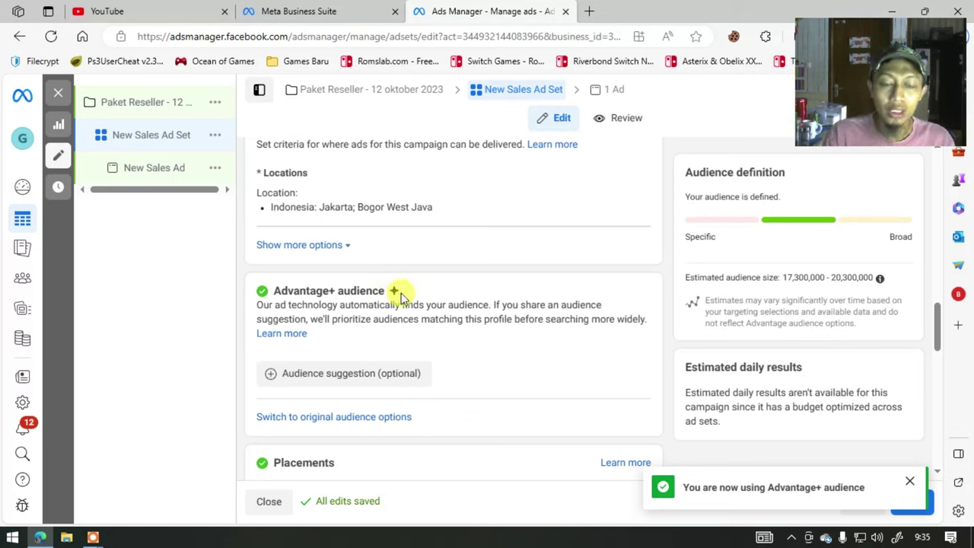
scroll(401, 292, down, 5)
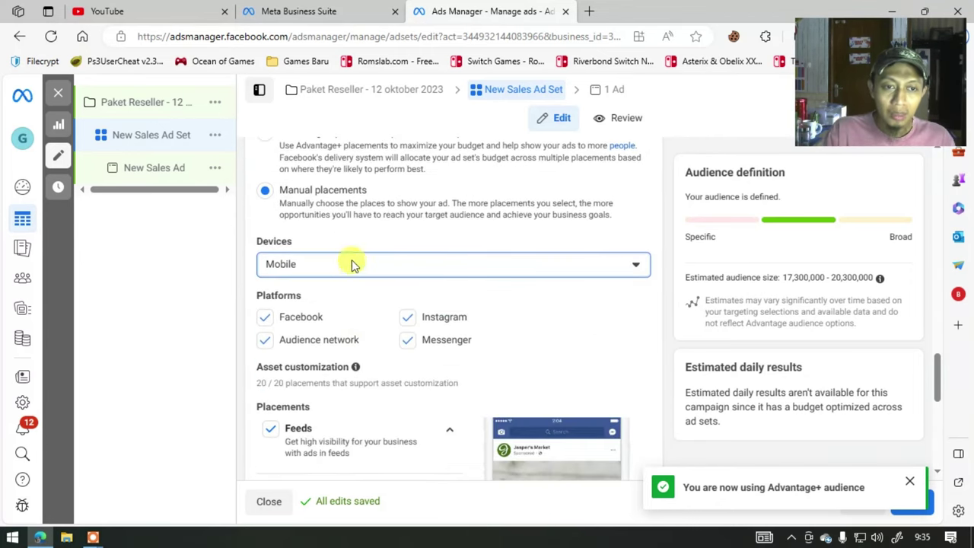
click(427, 267)
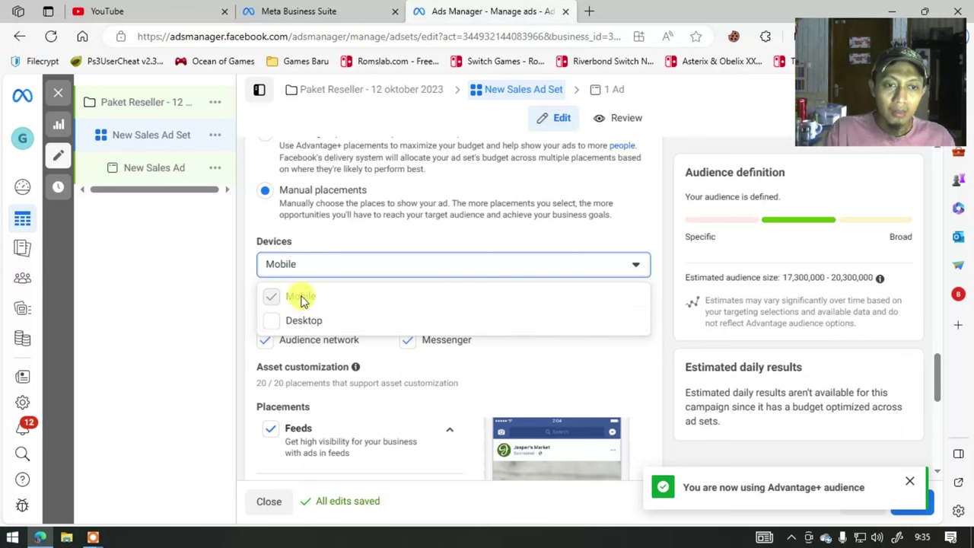
click(226, 294)
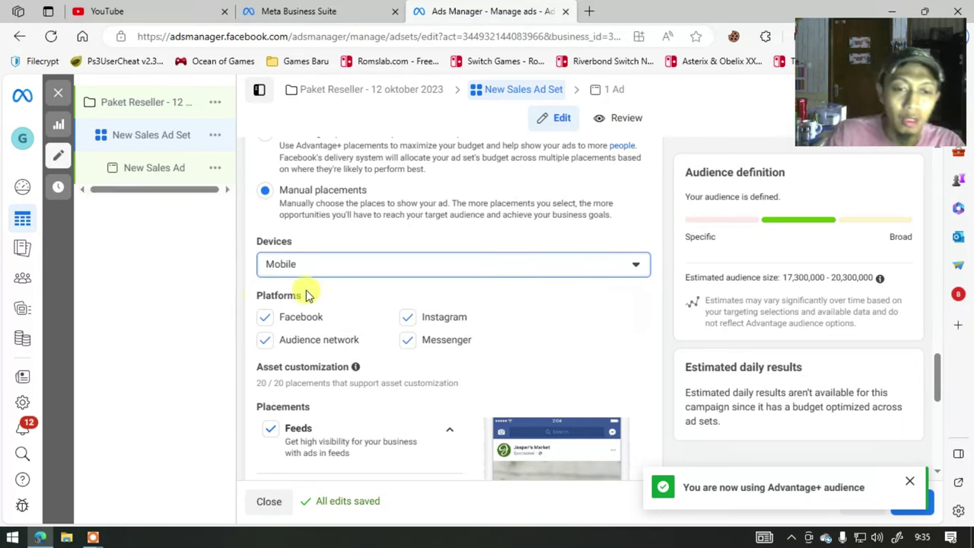
Exclude the Audience network and Messenger platforms from the manual placements
scroll(318, 243, down, 1)
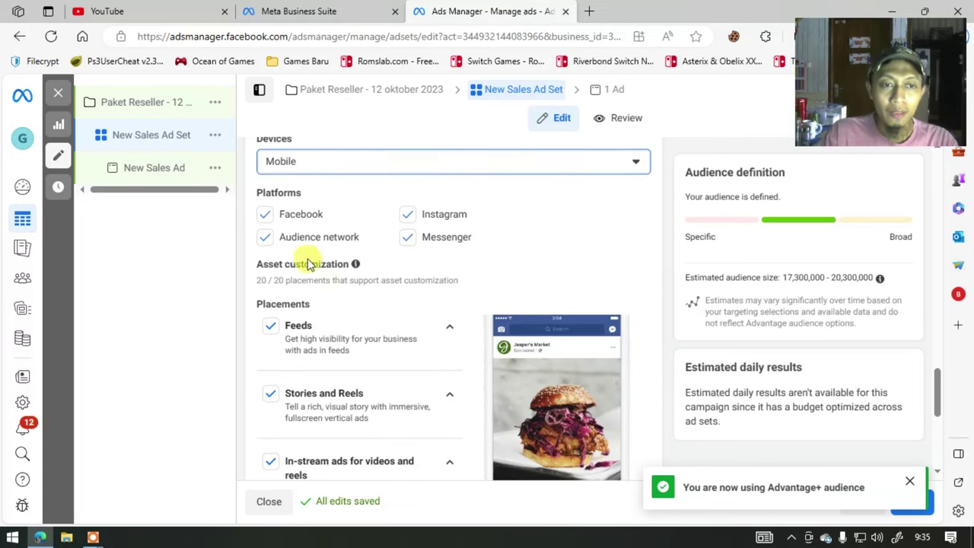
click(266, 242)
click(408, 237)
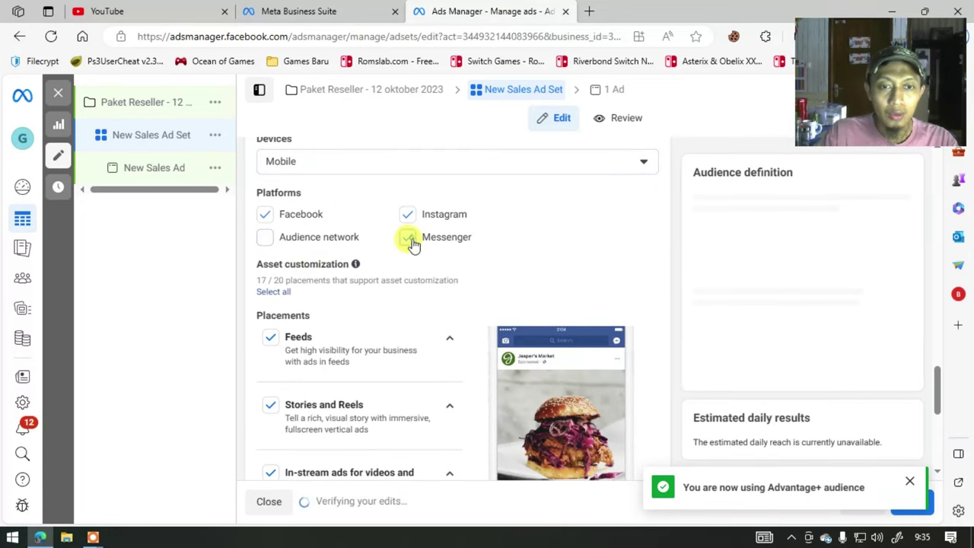
Expand the Feeds placements and exclude Facebook Marketplace
click(449, 337)
scroll(411, 347, down, 2)
scroll(411, 347, down, 1)
click(288, 253)
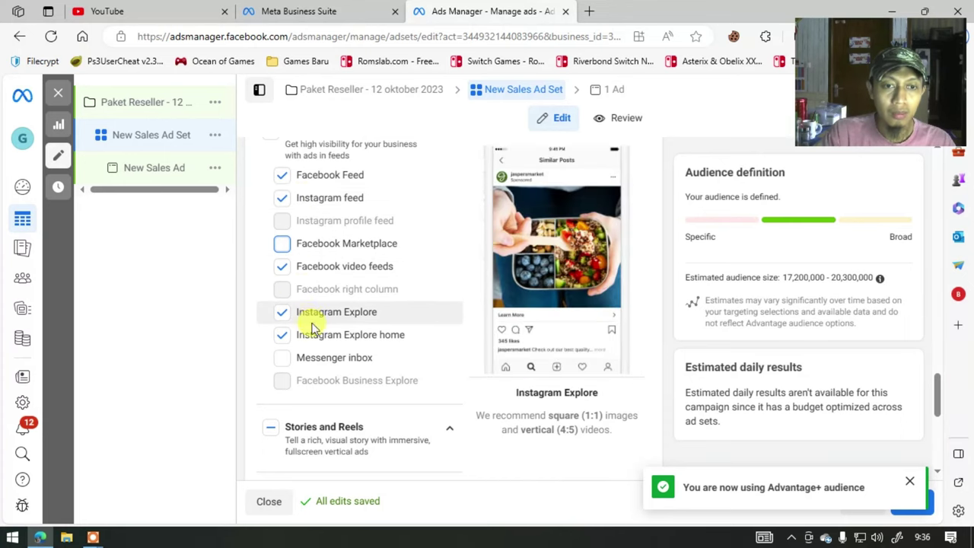
Expand the Stories and Reels placements and examine which feed, story and reel placements are selected
scroll(319, 346, down, 2)
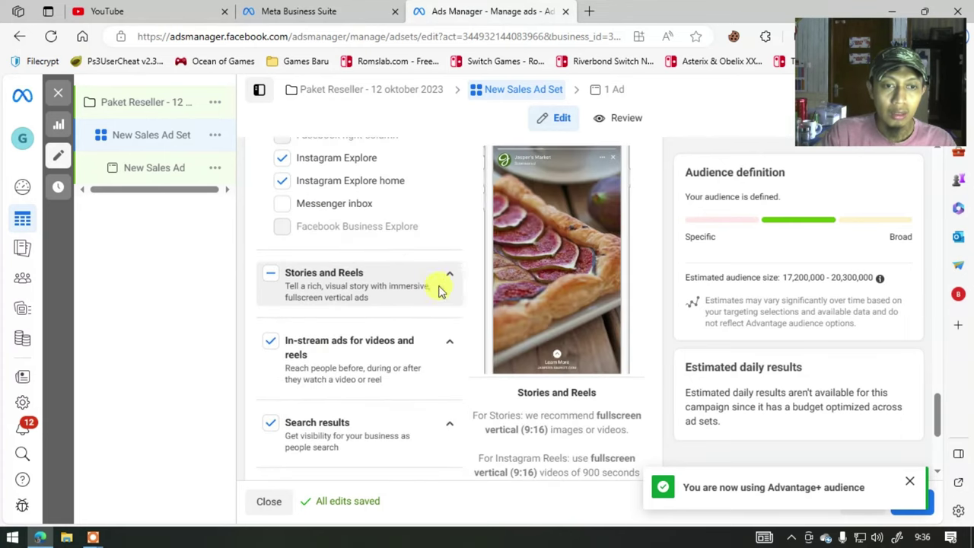
click(446, 279)
scroll(411, 320, down, 1)
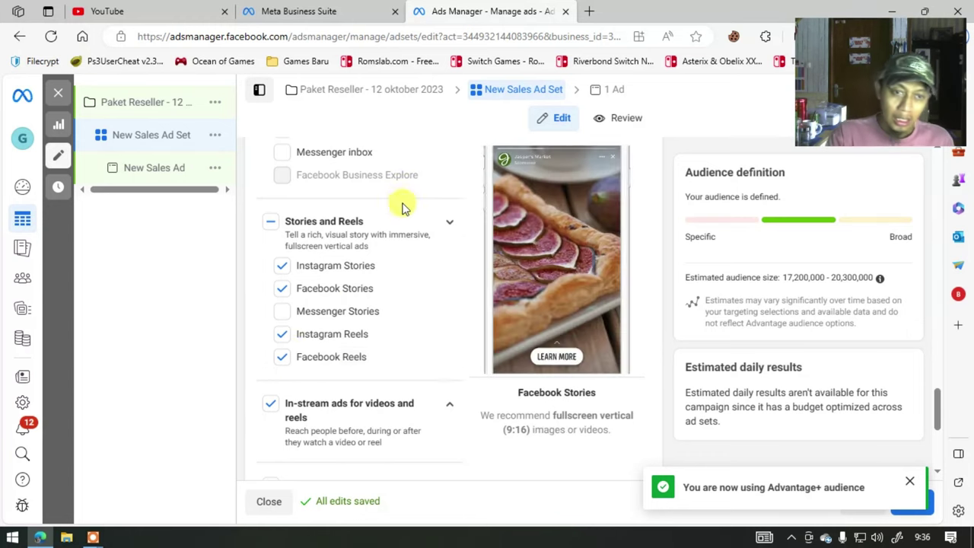
scroll(403, 207, up, 1)
scroll(337, 198, up, 2)
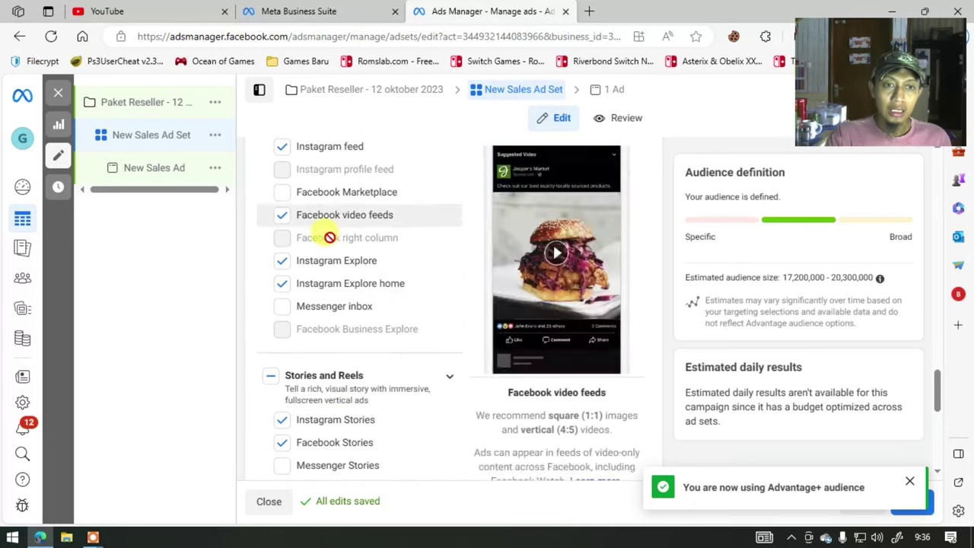
scroll(322, 153, up, 1)
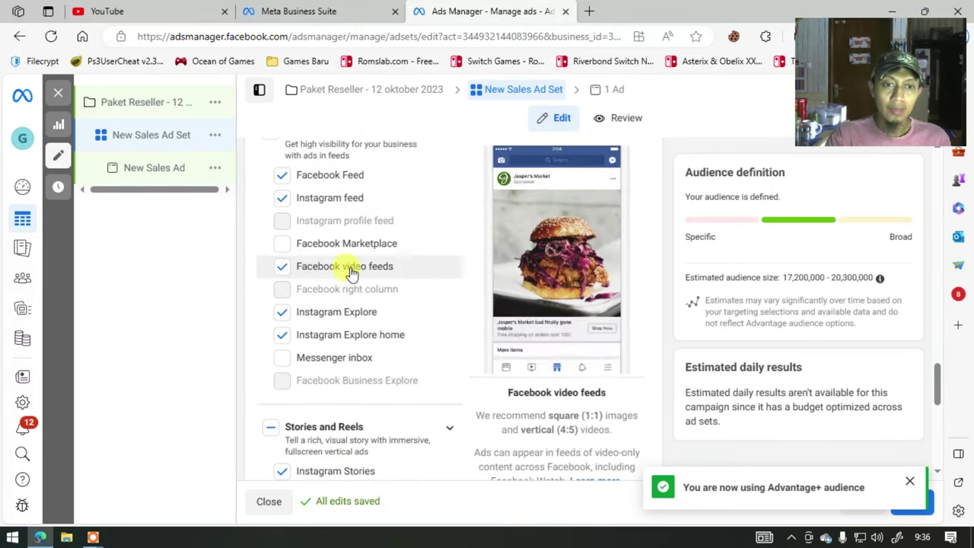
scroll(350, 273, down, 3)
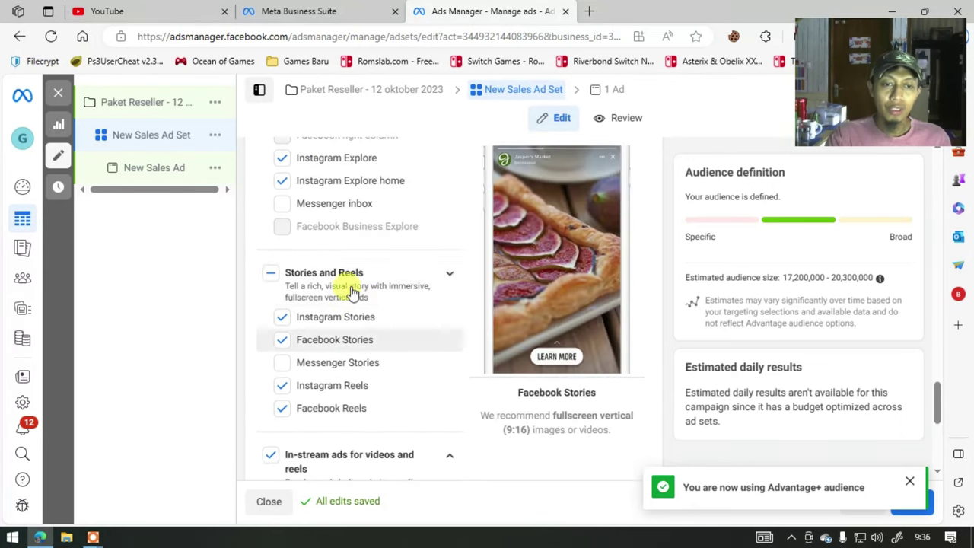
Exclude the in-stream ads for videos and reels and the search results placements, and continue to the ad level
scroll(329, 335, down, 3)
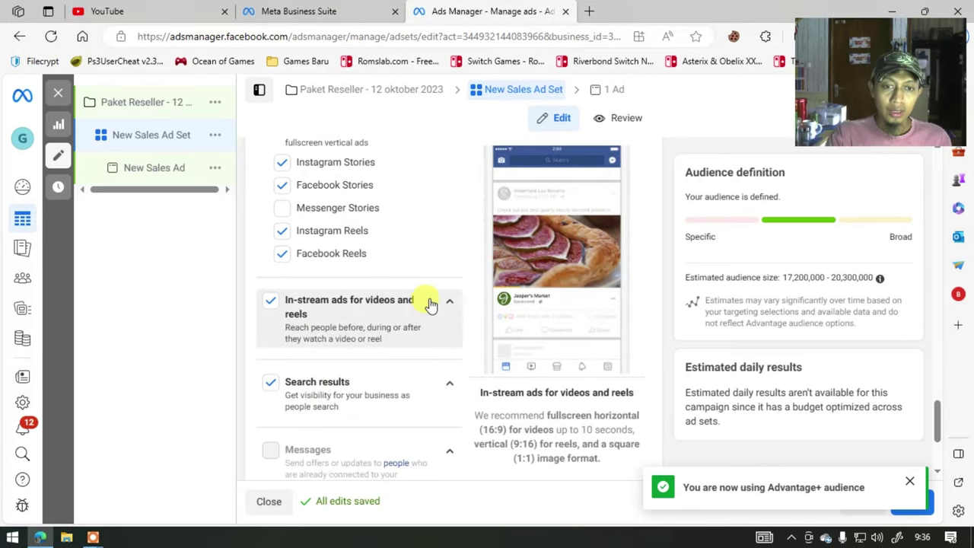
click(451, 307)
scroll(337, 366, down, 2)
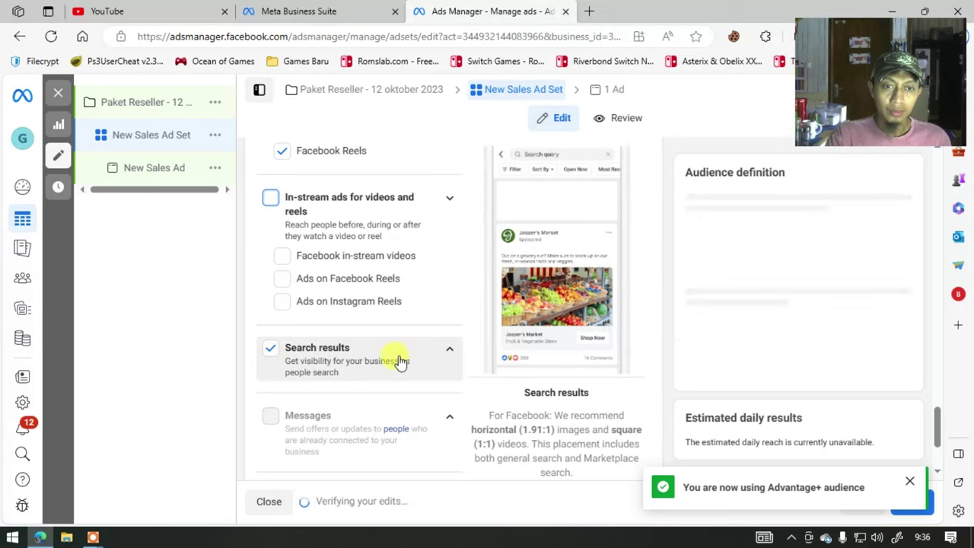
click(452, 350)
click(270, 349)
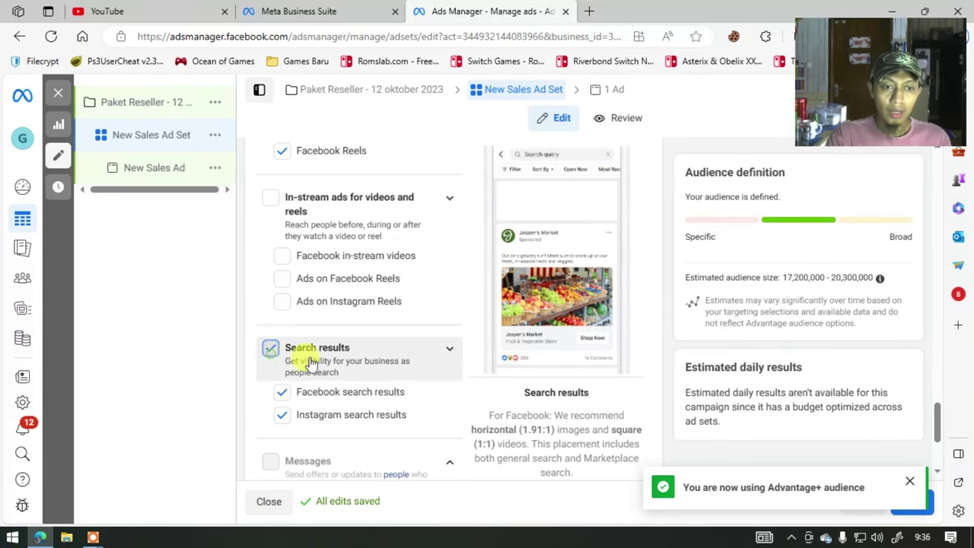
scroll(500, 391, down, 2)
click(911, 485)
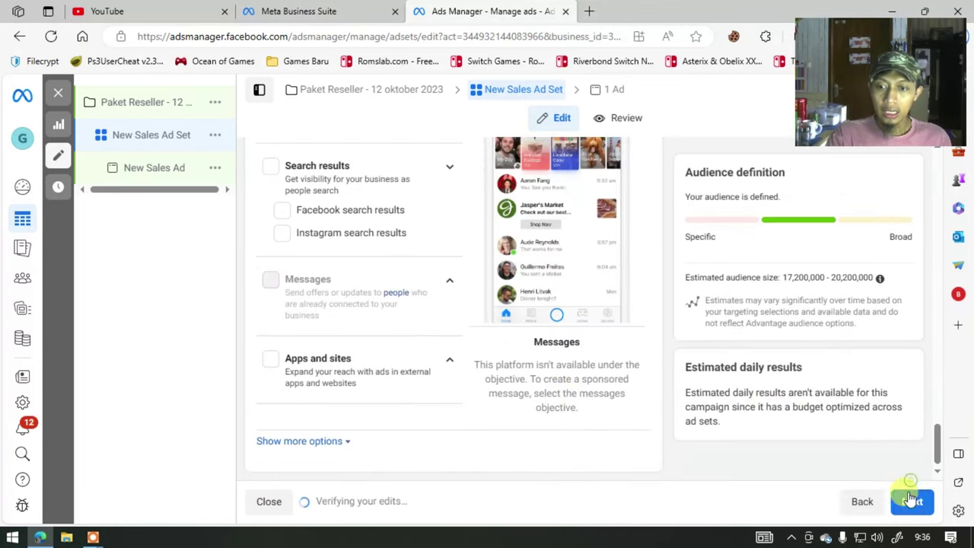
click(909, 502)
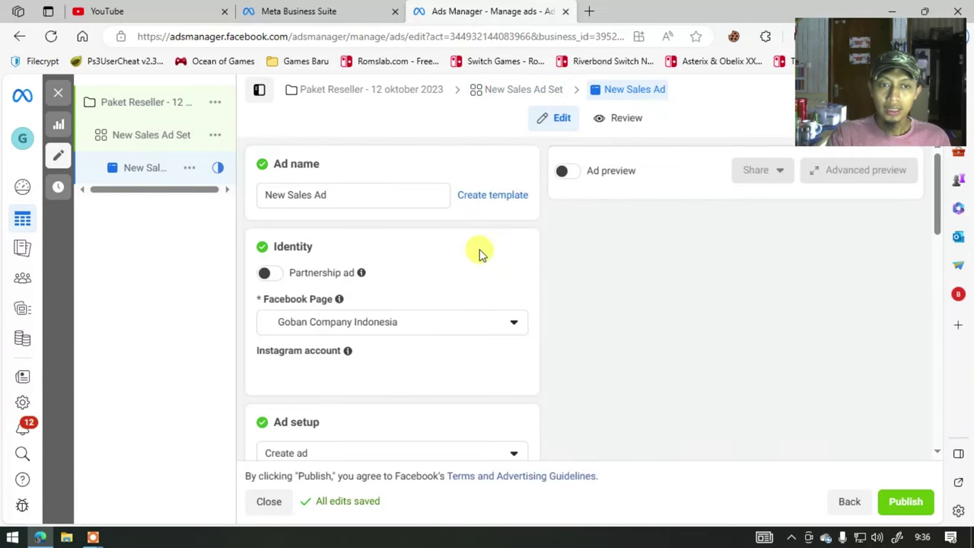
Examine the ad's Facebook Page and Instagram identity, creative source, format and multi-advertiser settings
scroll(456, 287, down, 3)
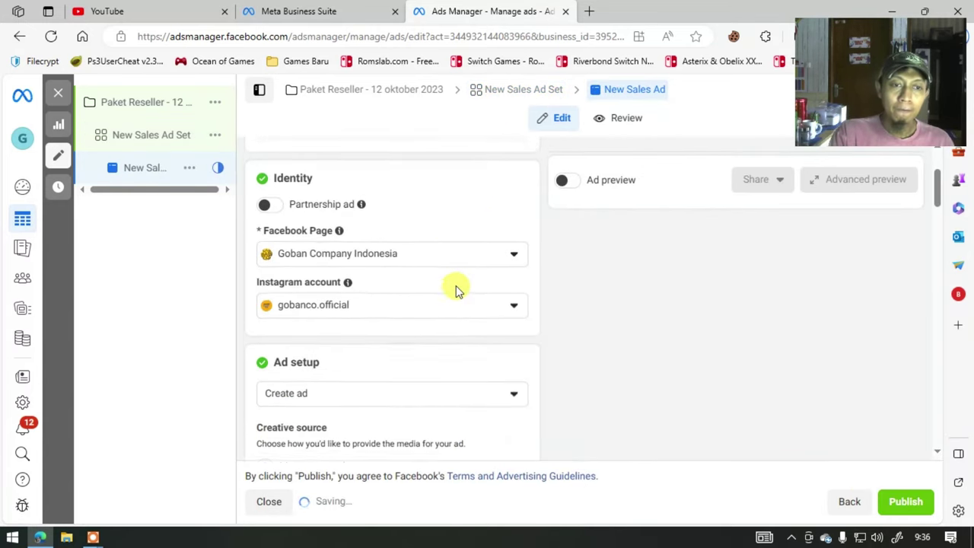
scroll(335, 228, up, 1)
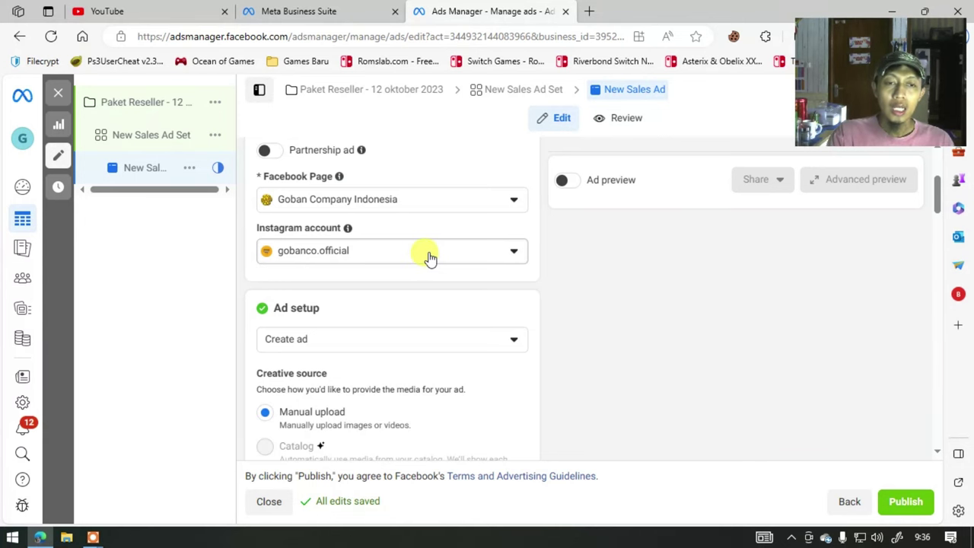
scroll(430, 259, down, 5)
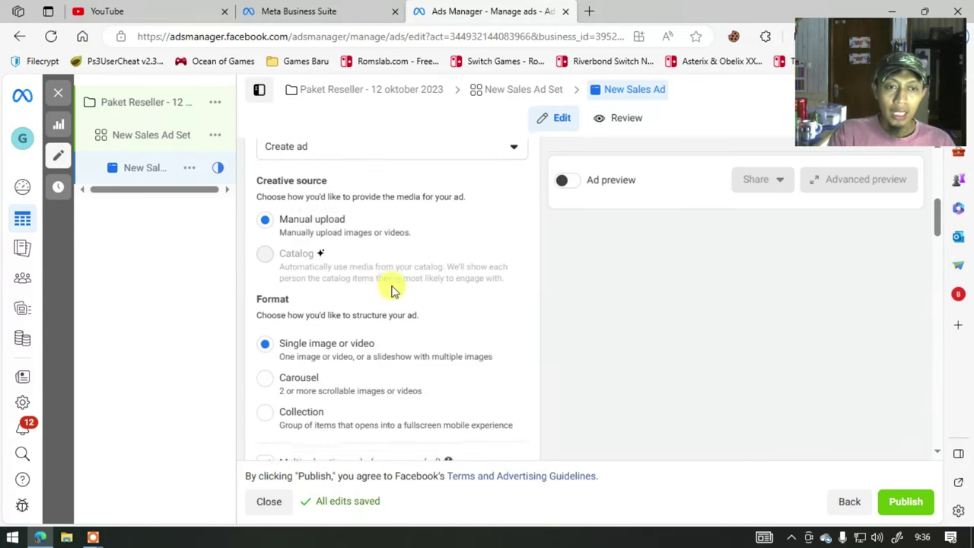
scroll(335, 251, up, 2)
scroll(327, 228, down, 1)
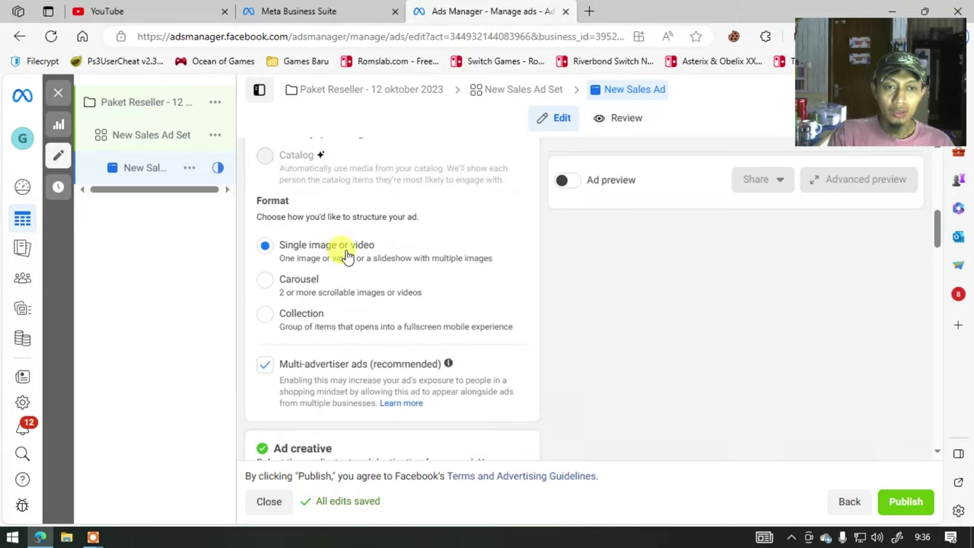
scroll(346, 285, down, 1)
scroll(354, 259, down, 1)
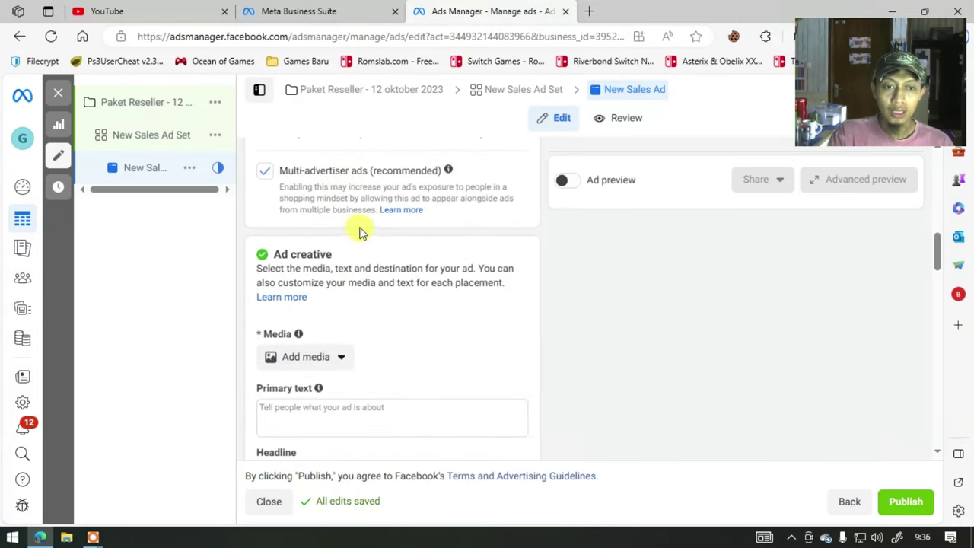
scroll(335, 213, up, 2)
scroll(330, 305, down, 2)
Choose the account video Get Agen.MOV as the ad's media and proceed to its placement crops
click(336, 360)
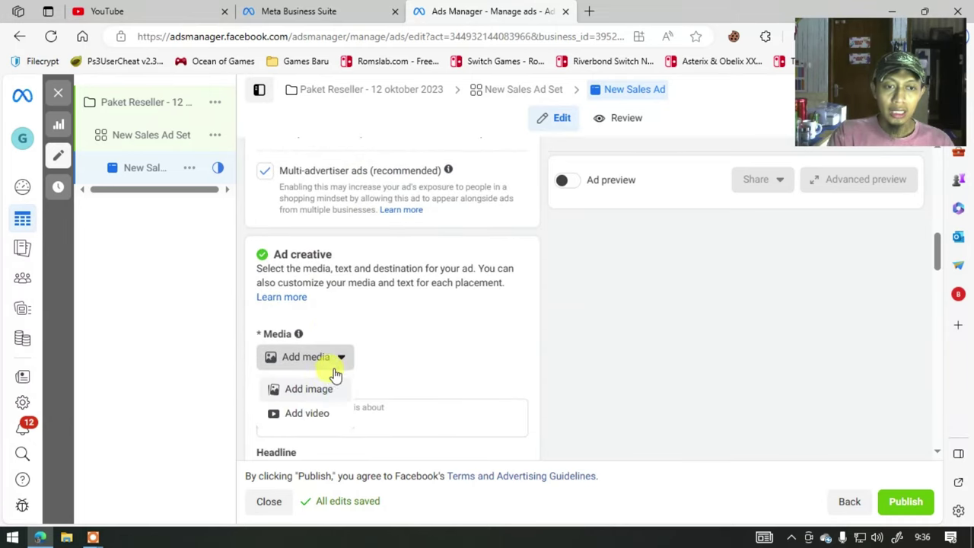
click(327, 415)
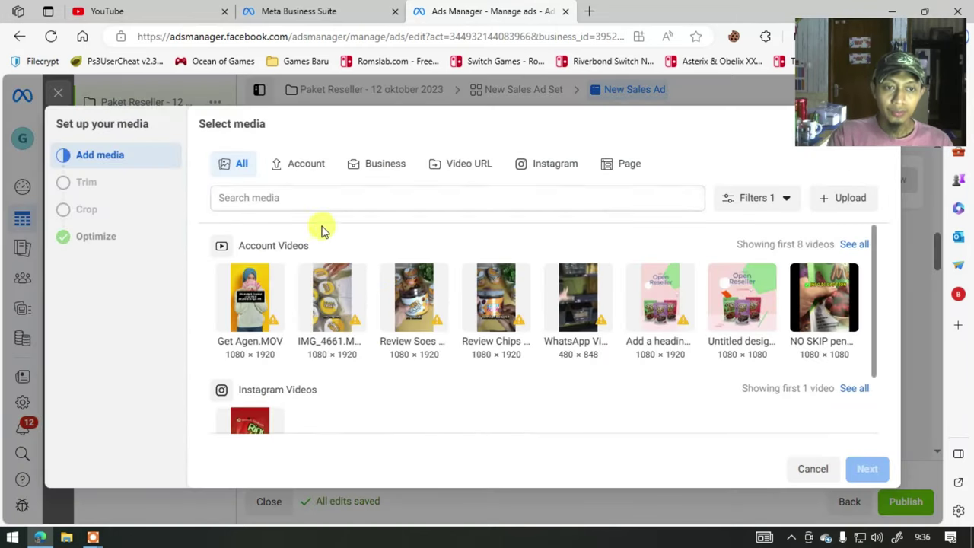
click(251, 308)
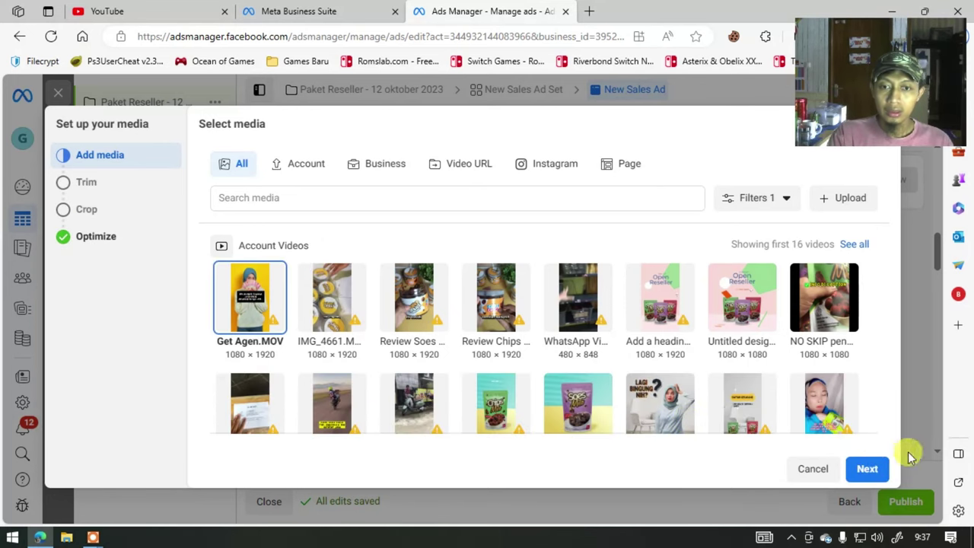
click(867, 469)
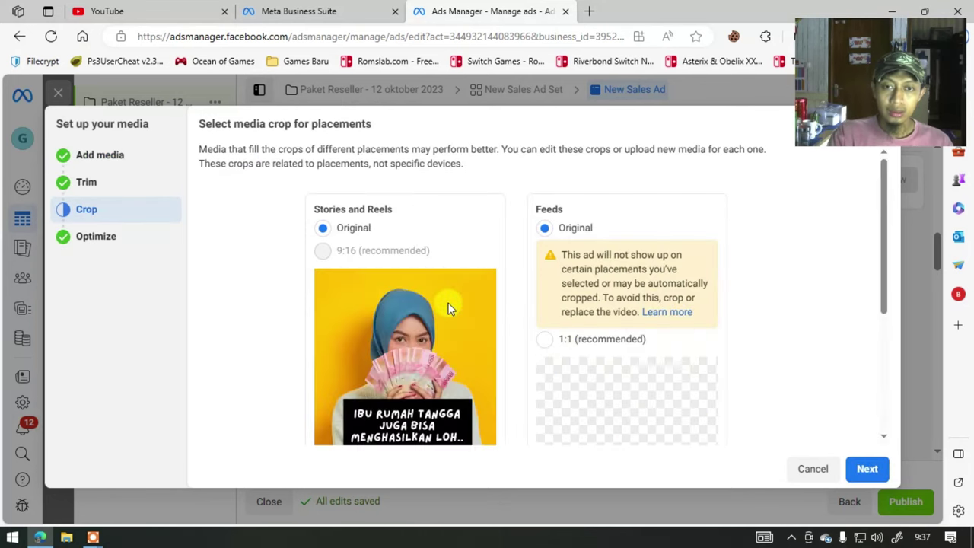
Examine the video's crop options and previews for Stories and Reels and for Feeds
scroll(468, 321, down, 1)
scroll(471, 321, down, 2)
scroll(478, 318, up, 2)
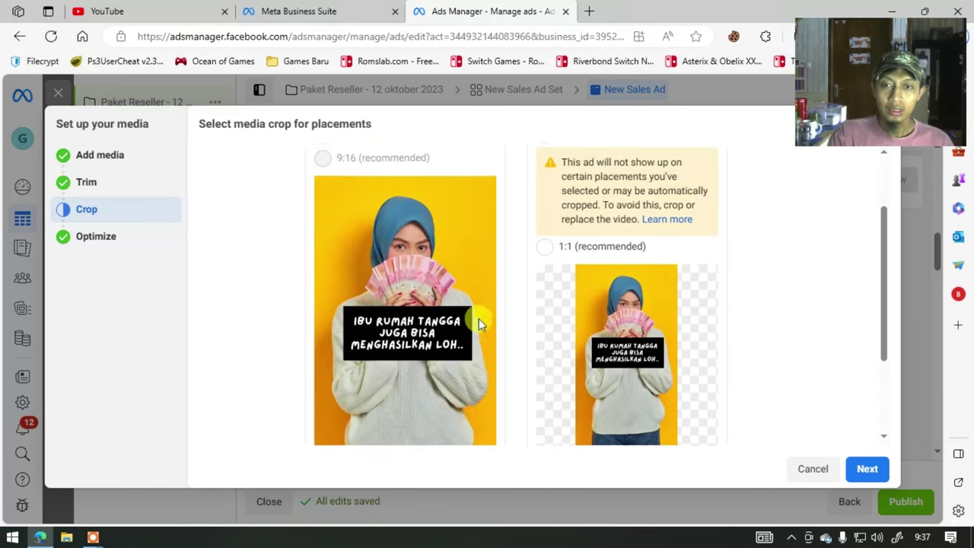
scroll(487, 317, down, 1)
scroll(488, 317, down, 3)
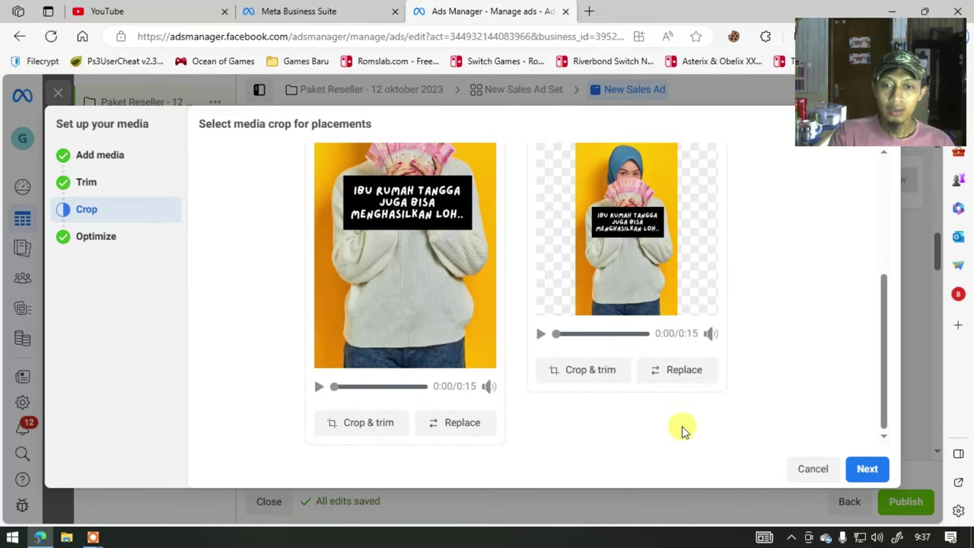
scroll(680, 428, up, 3)
scroll(621, 235, up, 1)
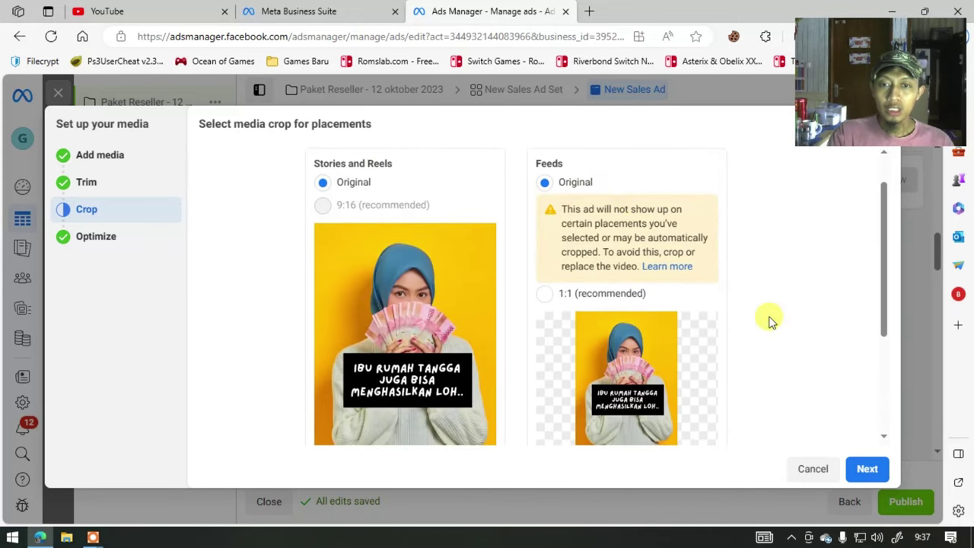
scroll(767, 319, down, 3)
scroll(567, 248, up, 3)
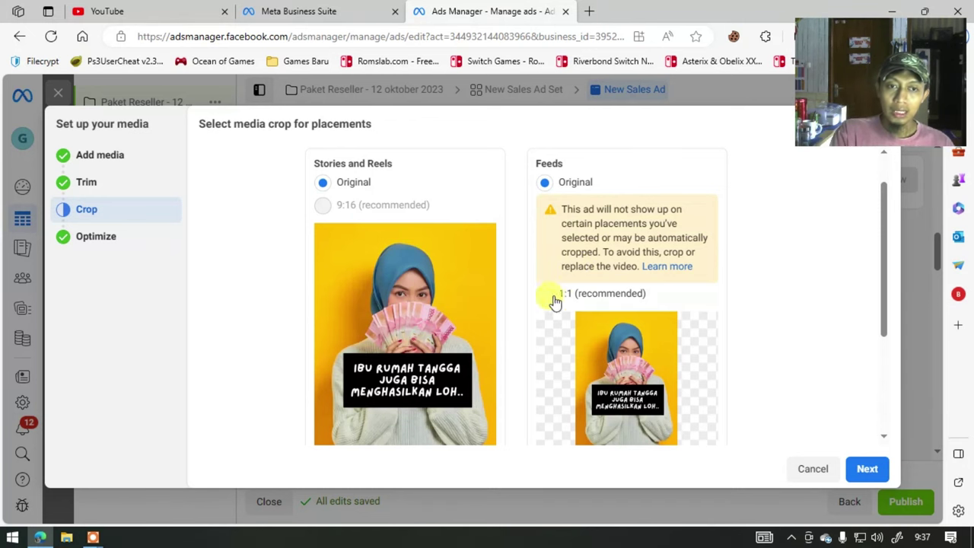
Keep the original crop for Stories and Reels and for Feeds, and continue to the media optimization stage
scroll(470, 356, down, 1)
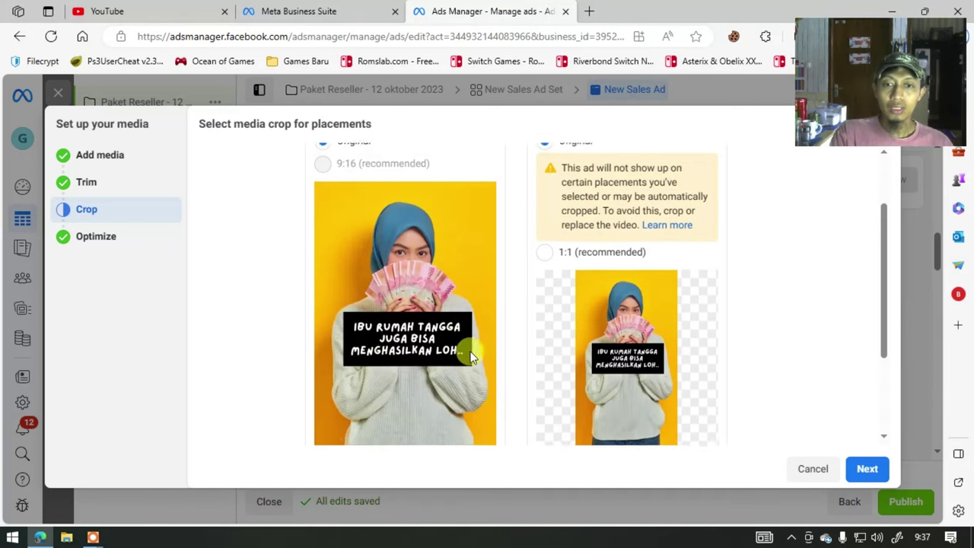
scroll(470, 356, down, 1)
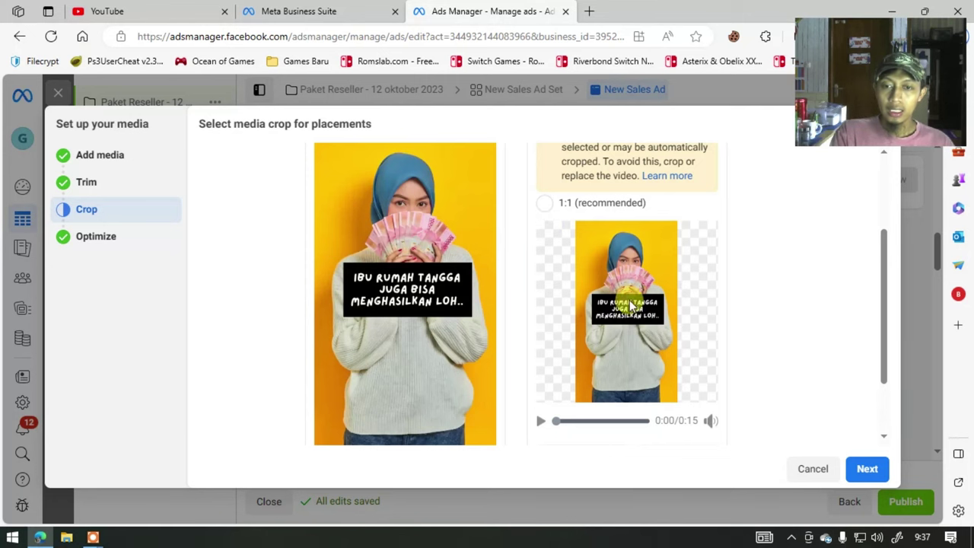
scroll(811, 406, down, 1)
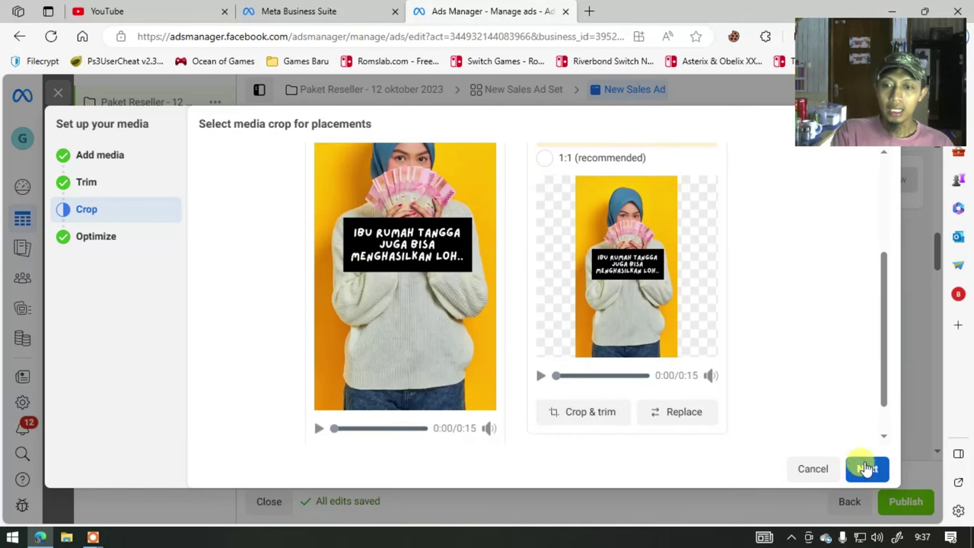
click(867, 469)
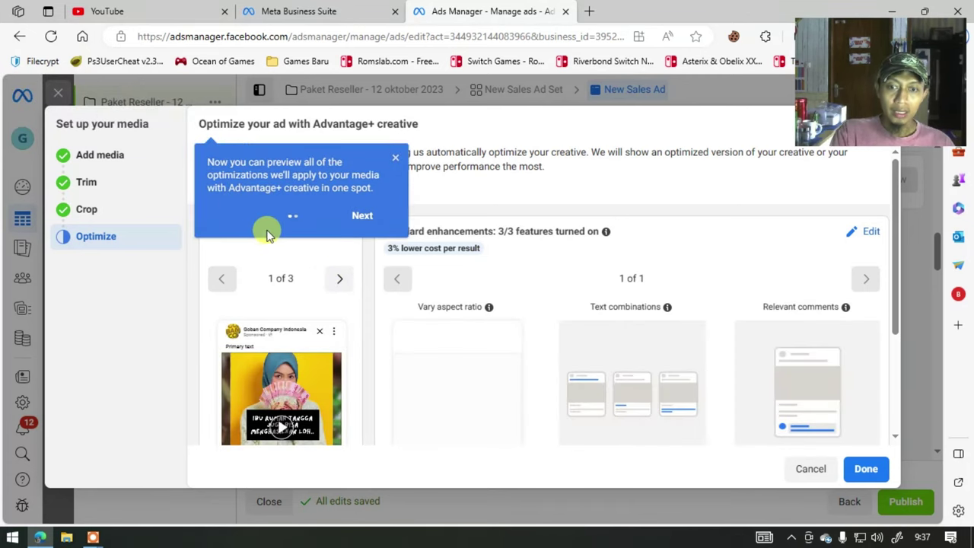
Dismiss the Advantage+ creative tips, review the standard enhancements with all optimizations left on, and finish the media setup
click(361, 217)
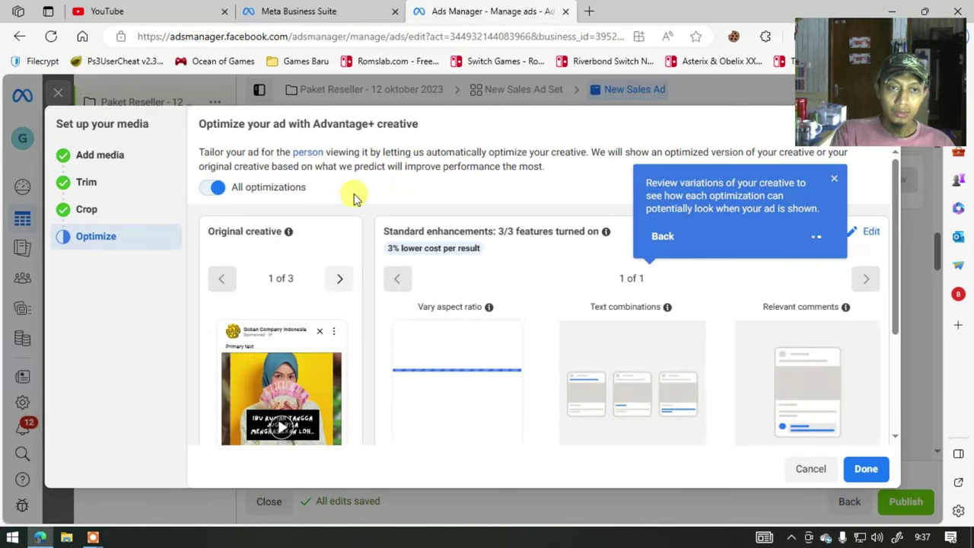
click(656, 236)
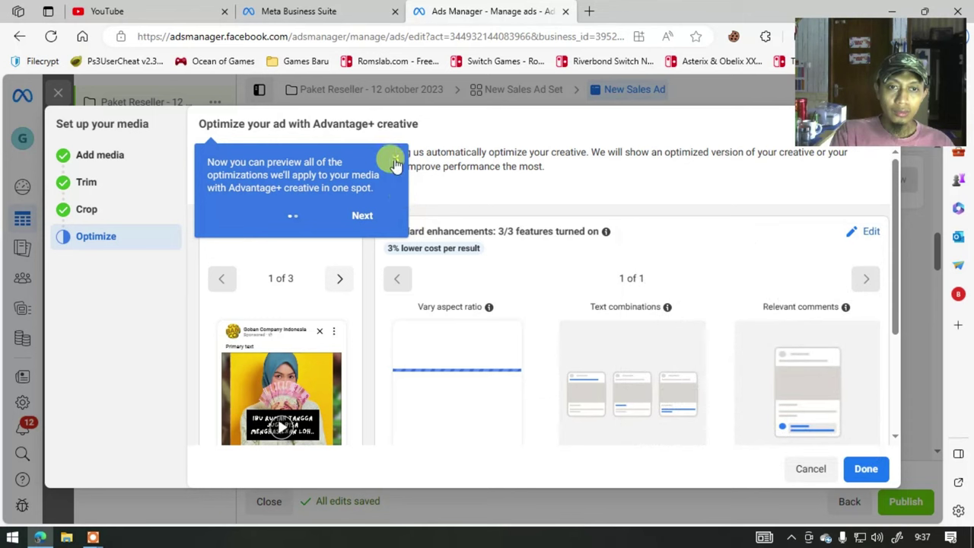
click(395, 162)
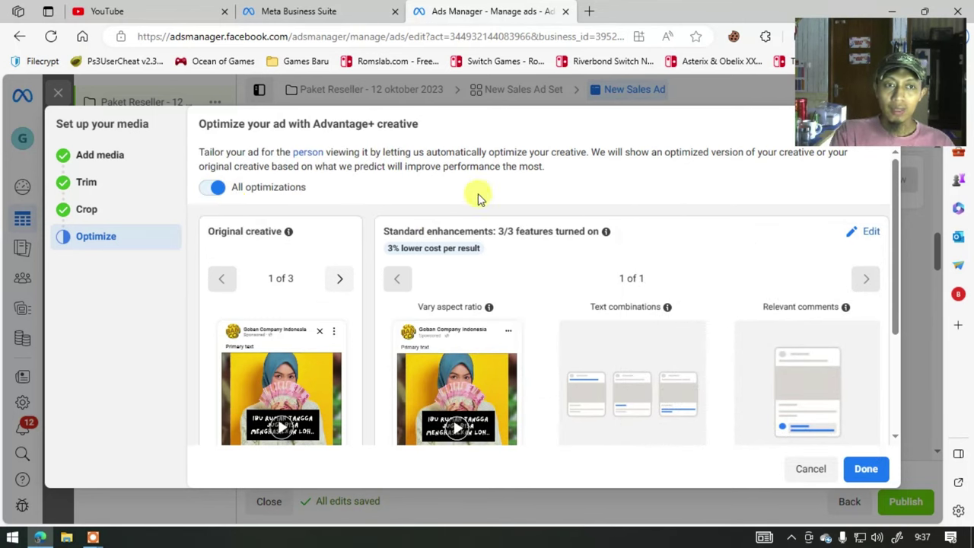
scroll(487, 243, down, 1)
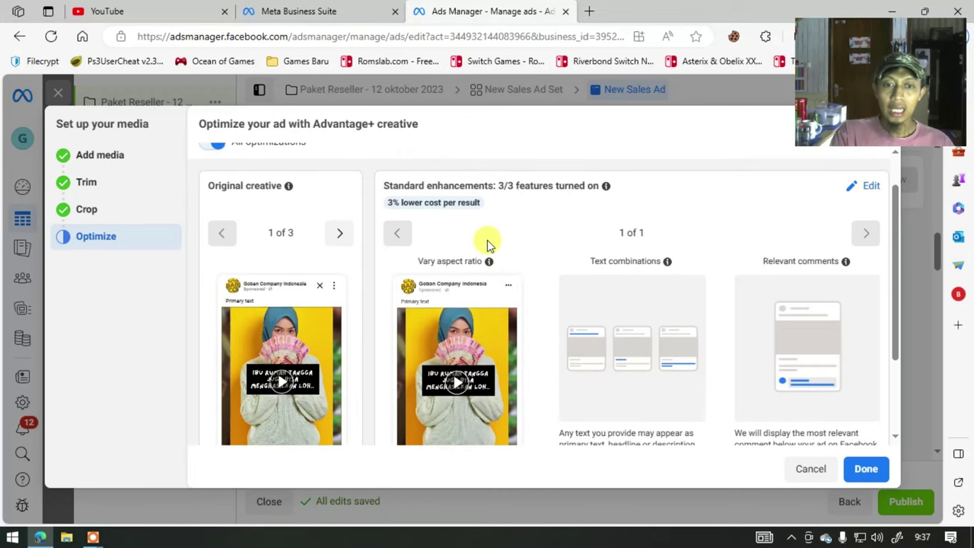
scroll(487, 240, down, 1)
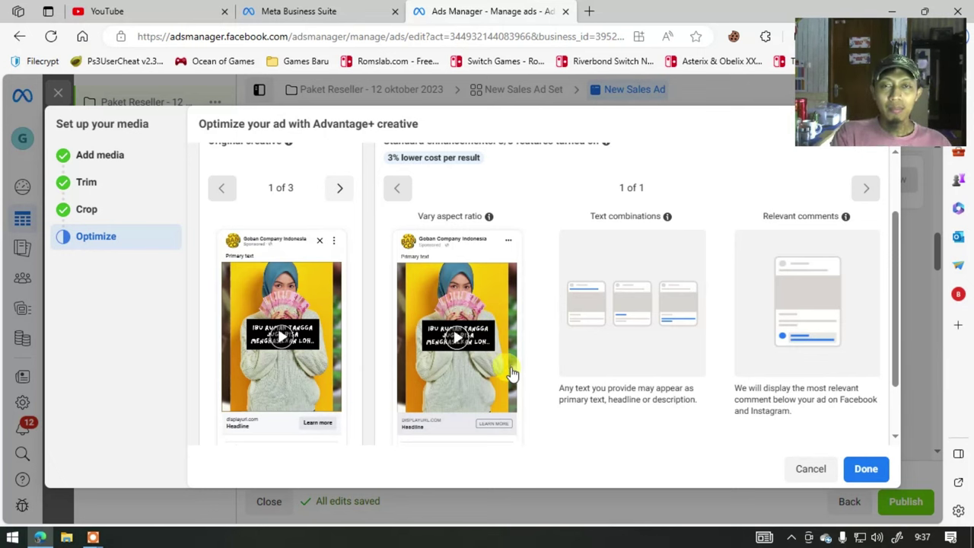
click(859, 476)
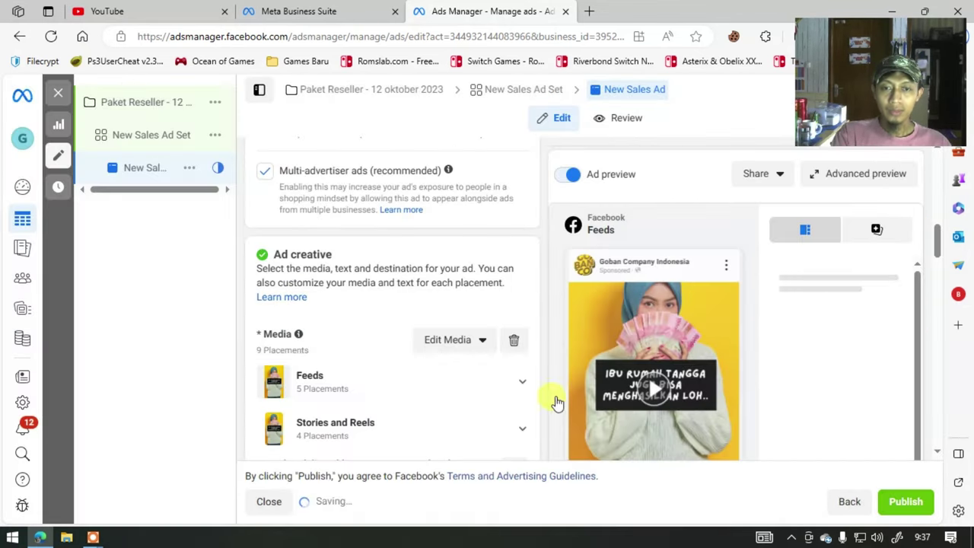
Write the ad's primary text as "CARA MUDAH PUNYA USAHA DIRUMAH SAMBIL NGURUS KELUARGA.."
scroll(494, 382, down, 5)
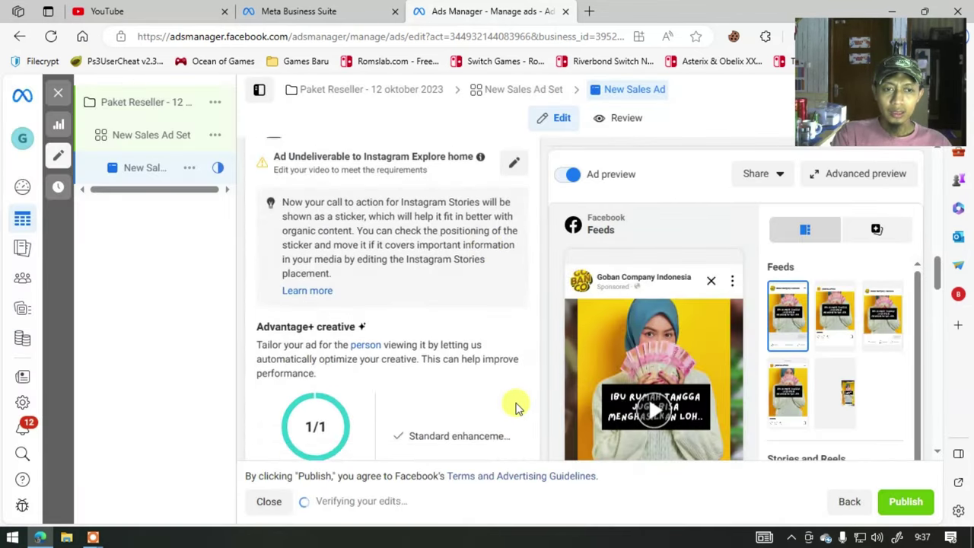
scroll(495, 403, down, 3)
click(330, 281)
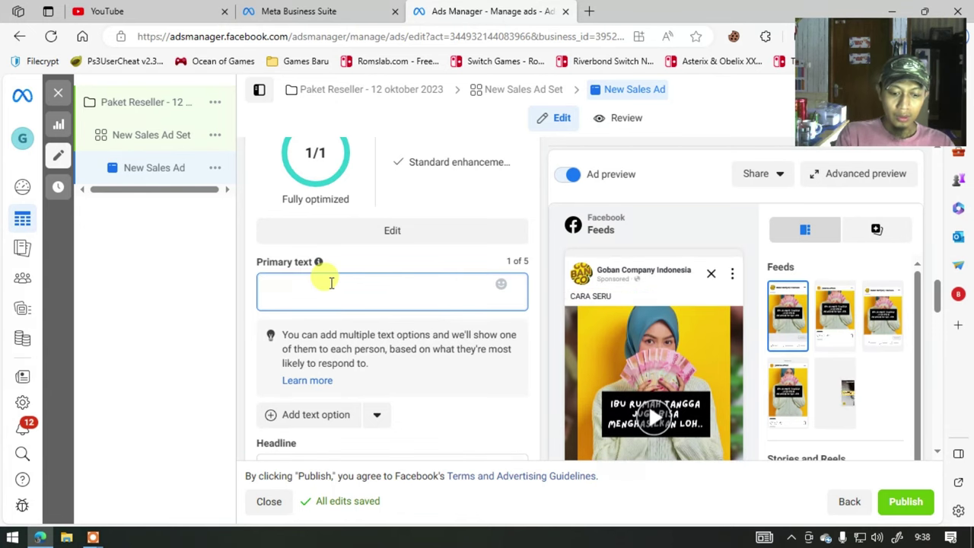
text(PUNYA USAHA)
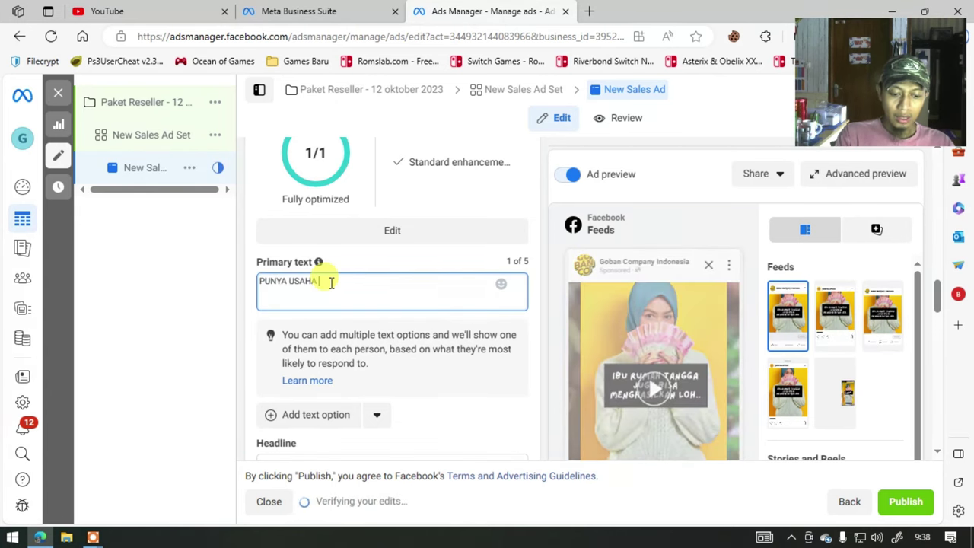
text( DIRIMAH SAMBIL NGURUS KELUARGA..)
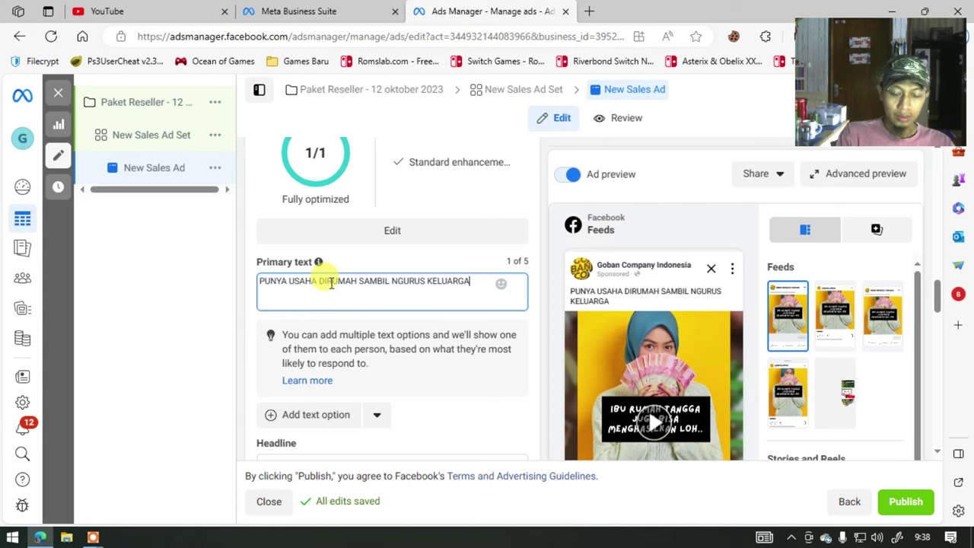
click(258, 283)
text(CARA MUDAH)
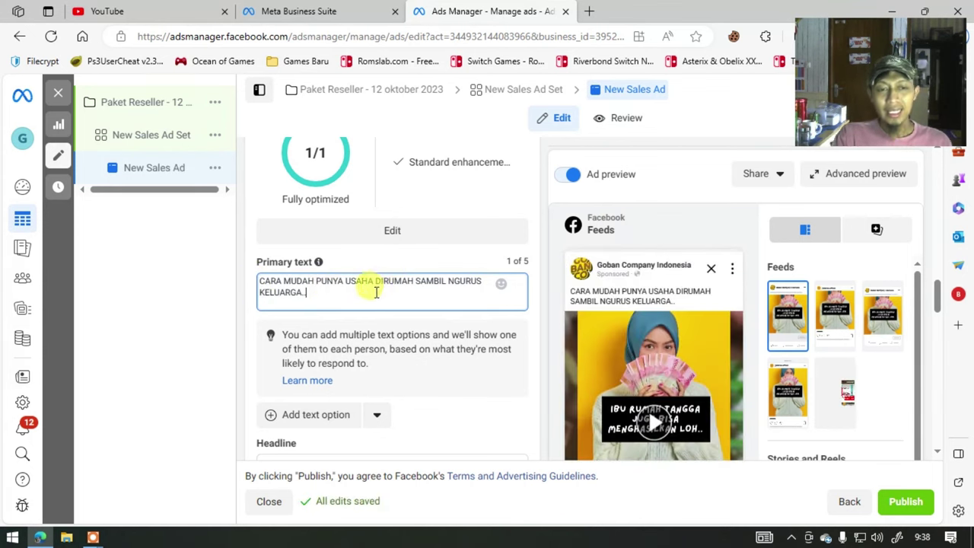
scroll(347, 366, down, 2)
scroll(376, 366, down, 1)
scroll(387, 272, up, 3)
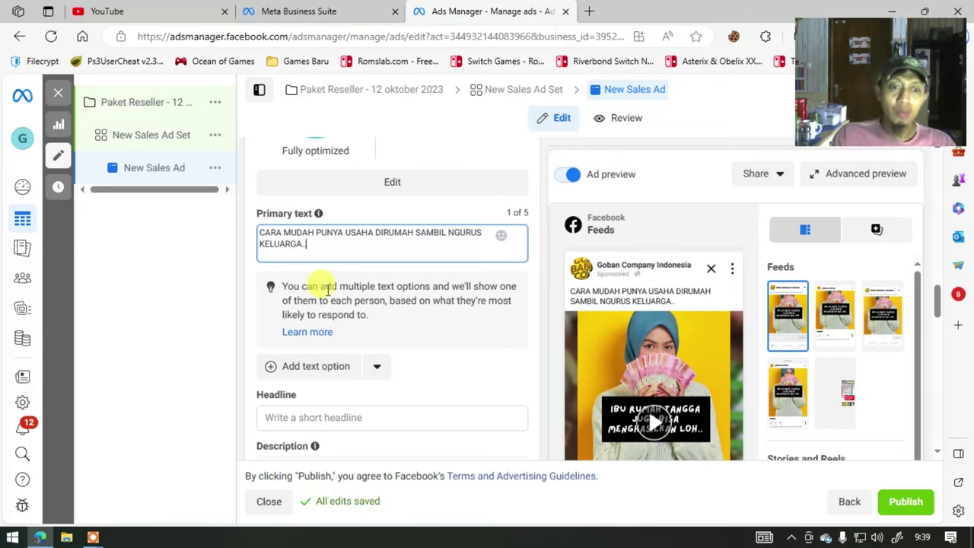
click(304, 375)
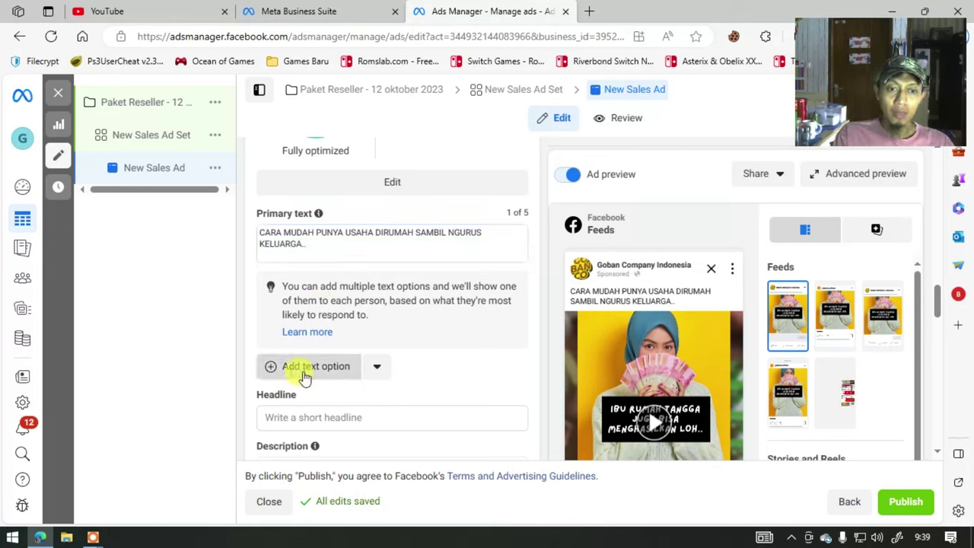
scroll(351, 330, down, 1)
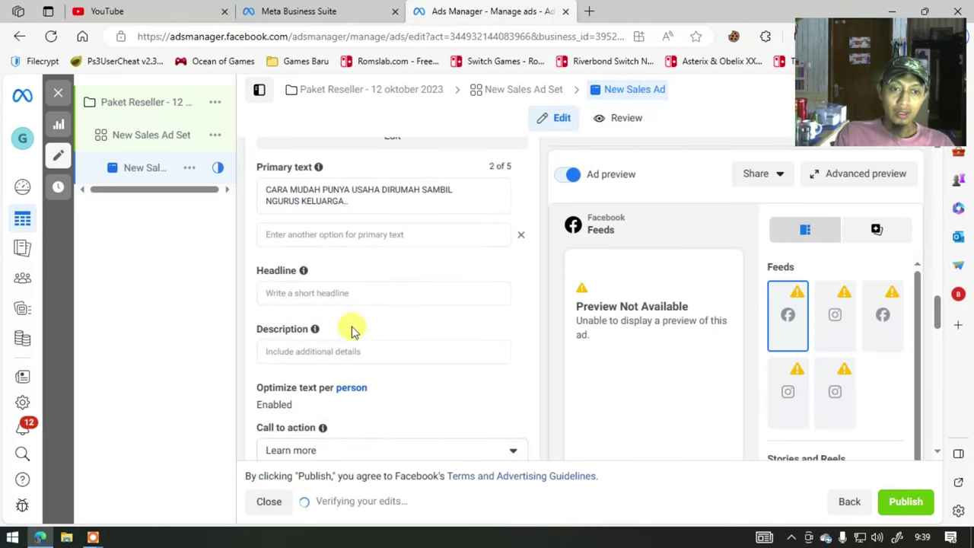
scroll(351, 330, up, 2)
click(346, 329)
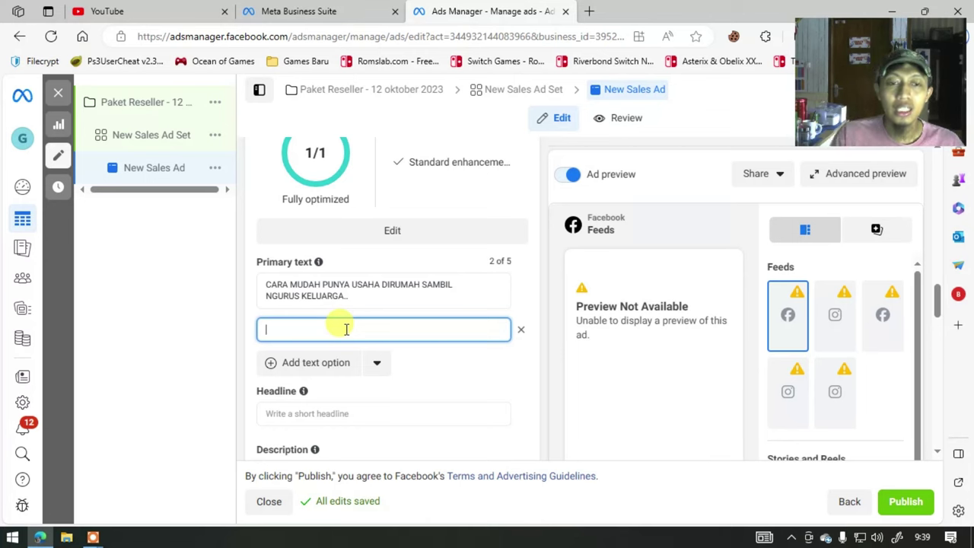
click(520, 331)
click(520, 333)
Set the ad's headline to "GRATIS ONGKIR KHUSUS OKTOBER!"
scroll(456, 335, down, 2)
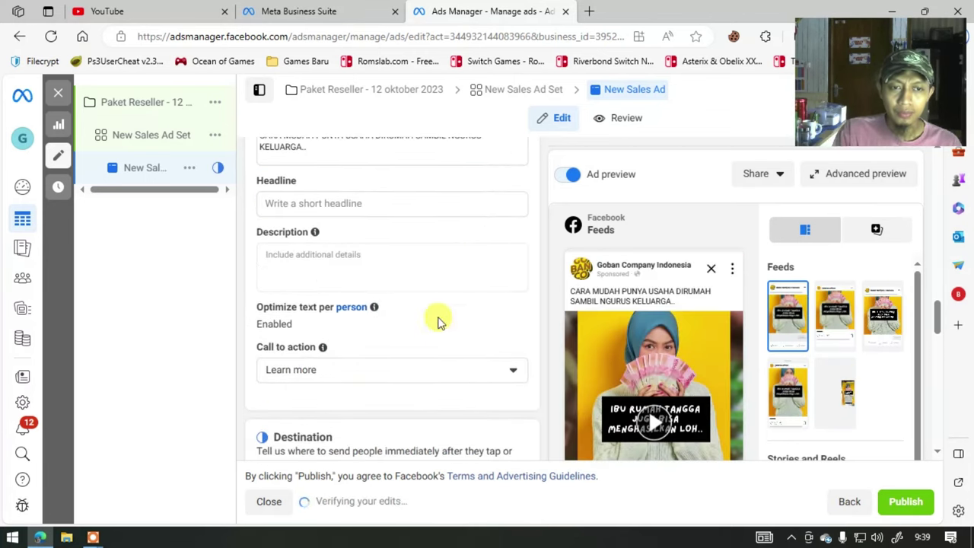
click(410, 257)
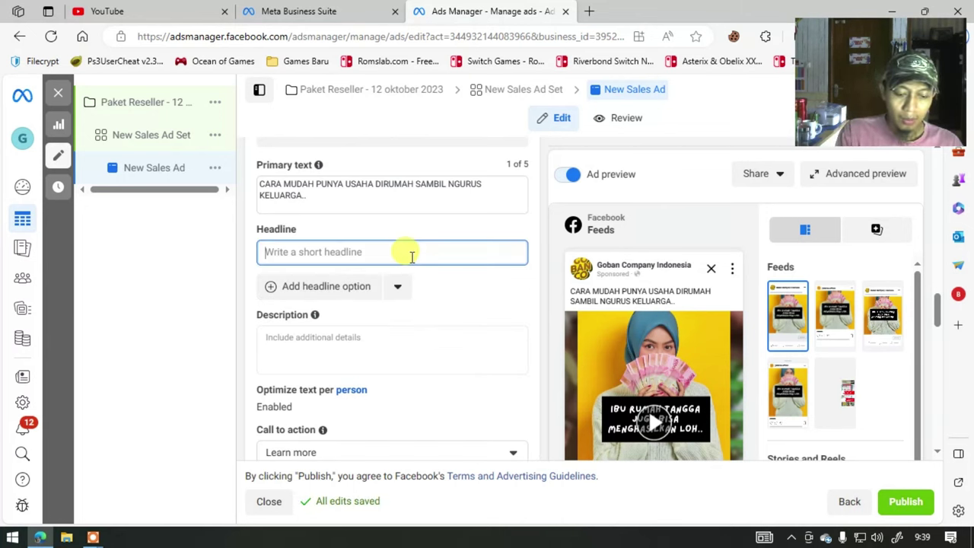
text(P)
key(BackSpace)
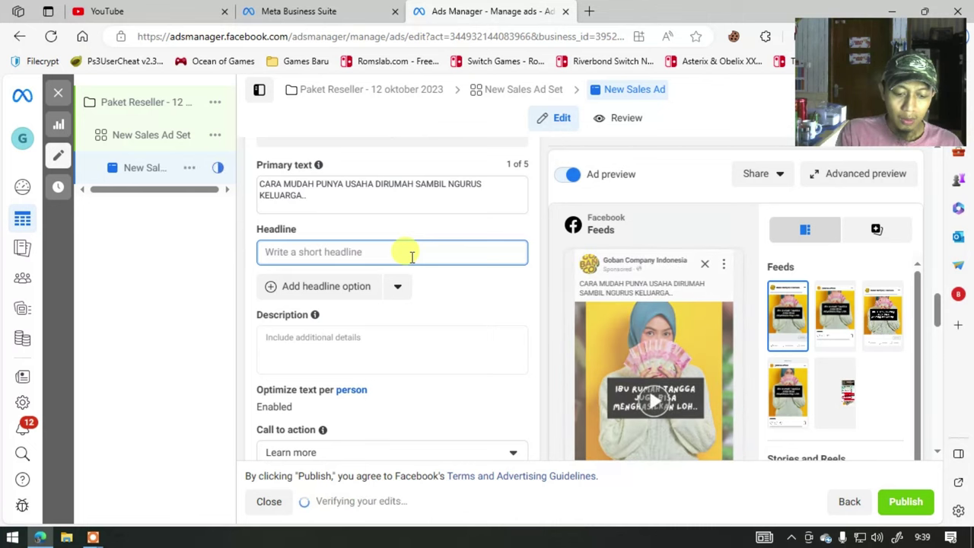
text(GRATISN ONGKIR KHUSUS OKTOBER!)
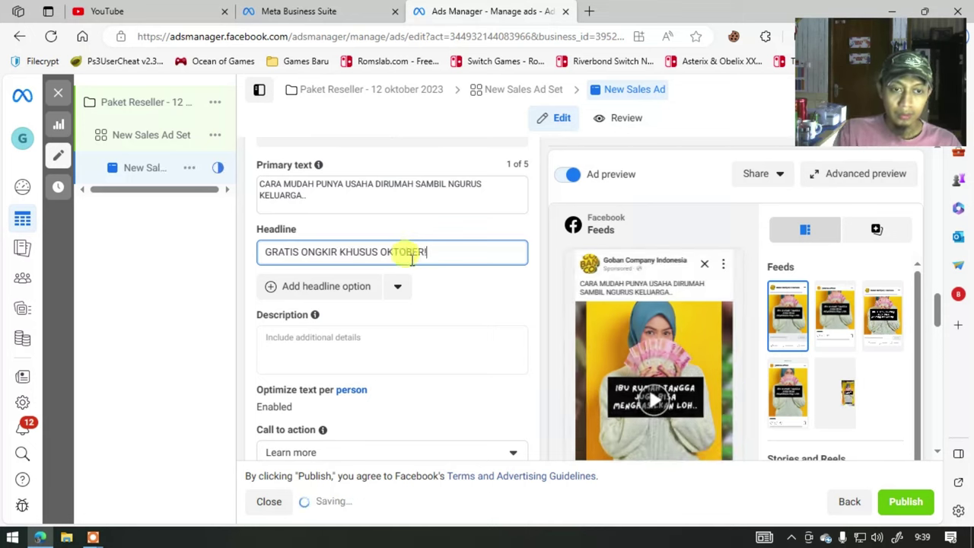
Set the website destination's URL to gobancoklat.com
scroll(406, 311, down, 5)
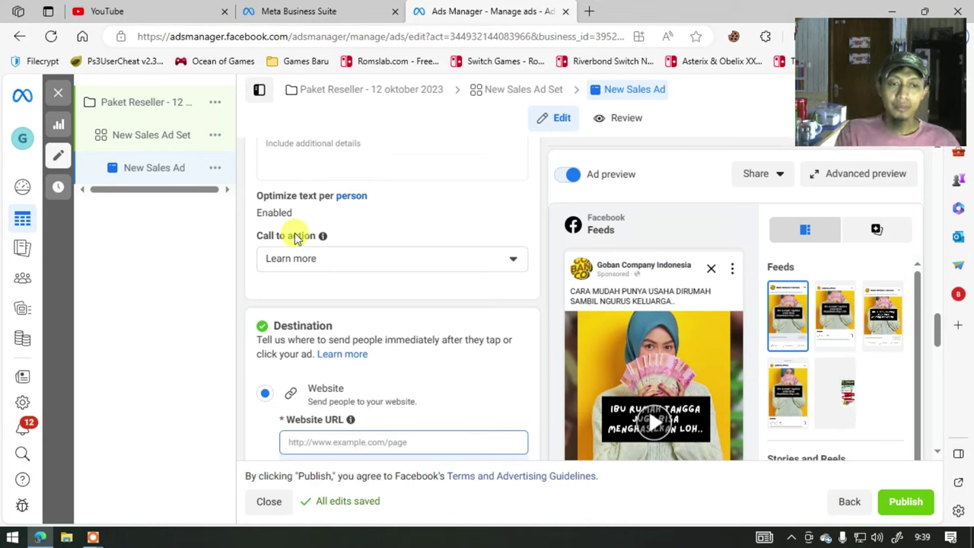
scroll(296, 237, down, 2)
click(373, 346)
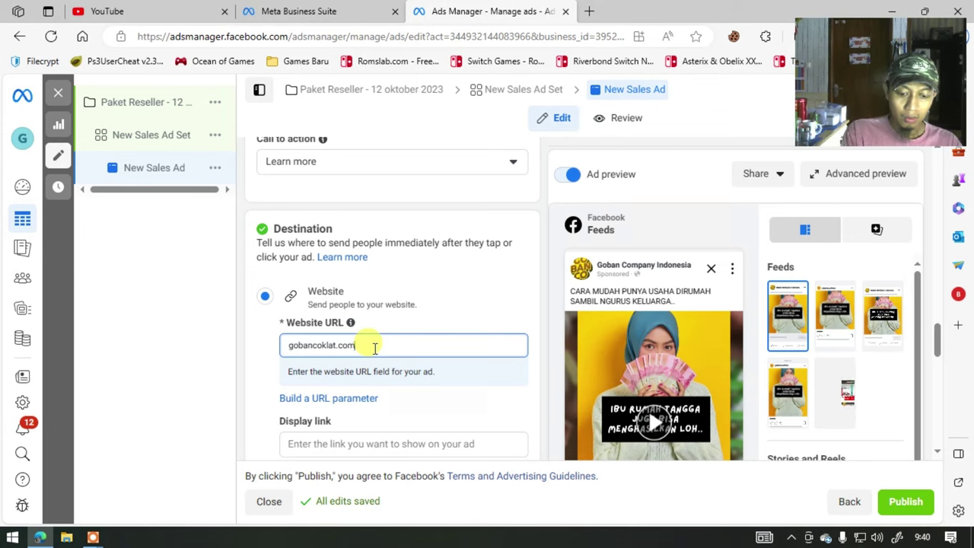
key(BackSpace)
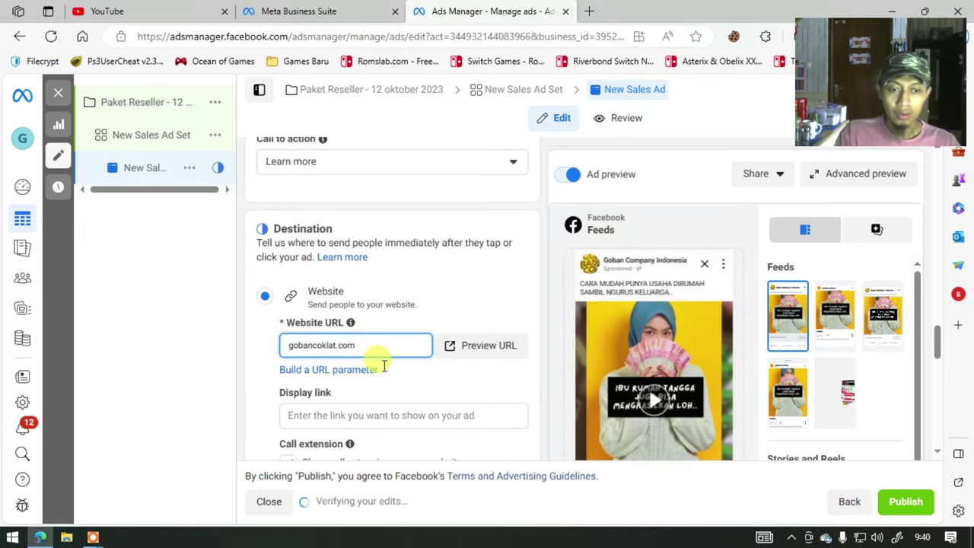
Fill in the website call extension with country code +62 and the business phone number
scroll(380, 363, down, 3)
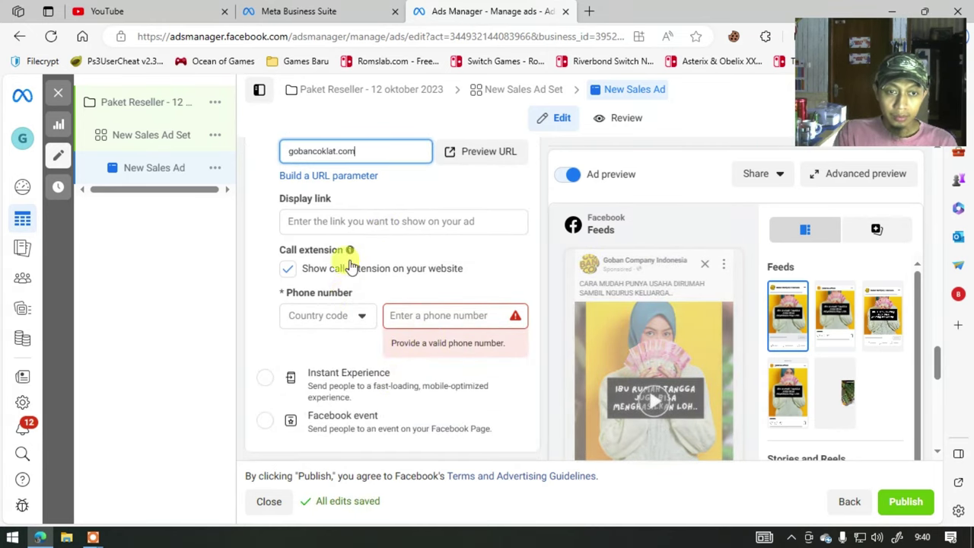
scroll(339, 289, up, 1)
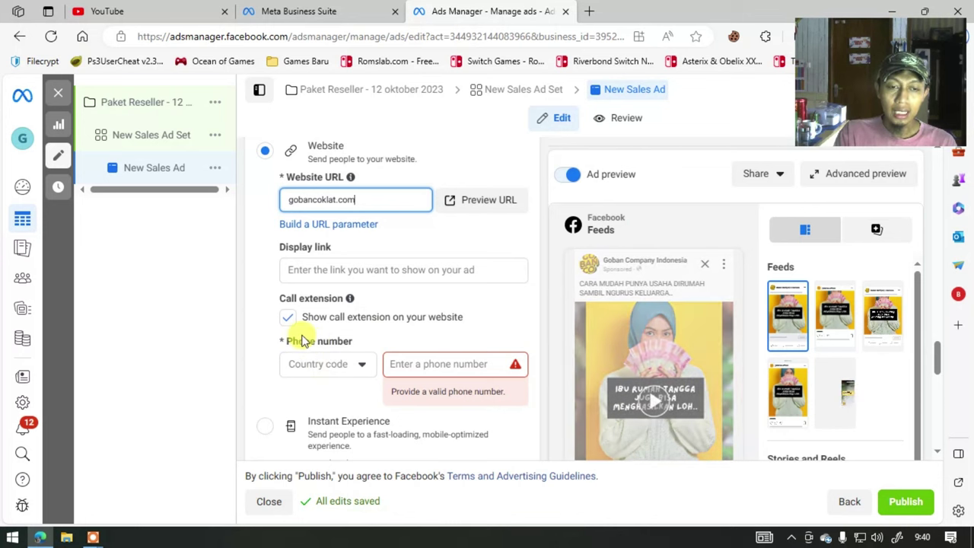
click(363, 367)
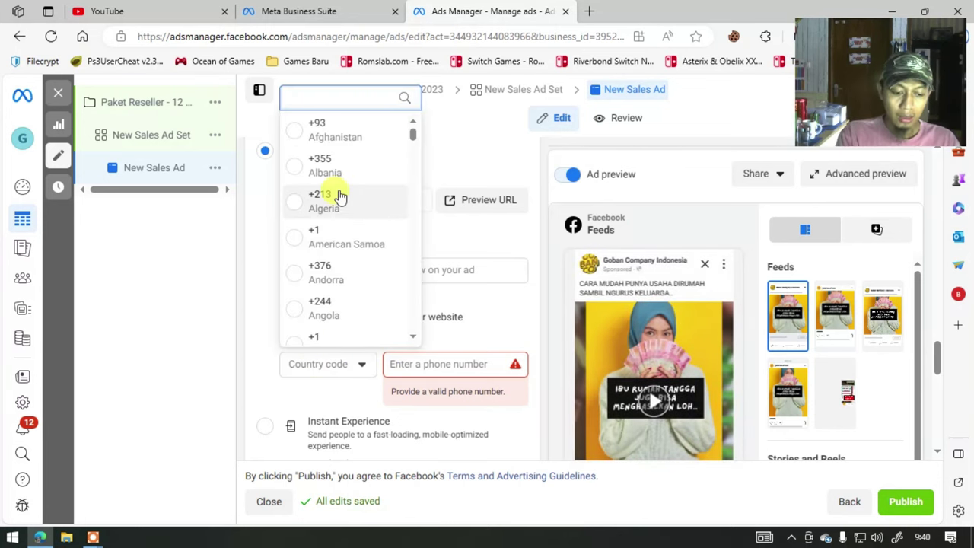
text(62)
click(368, 417)
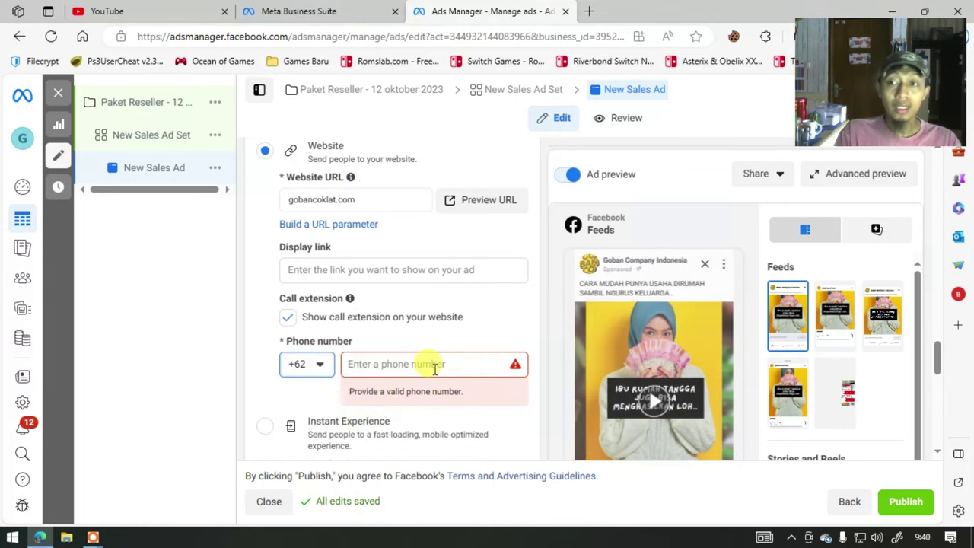
click(434, 365)
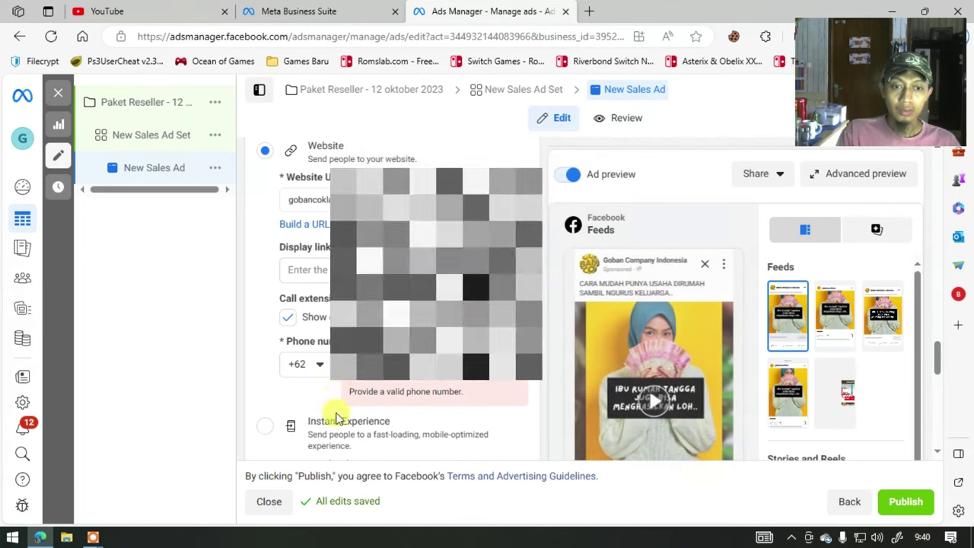
click(293, 403)
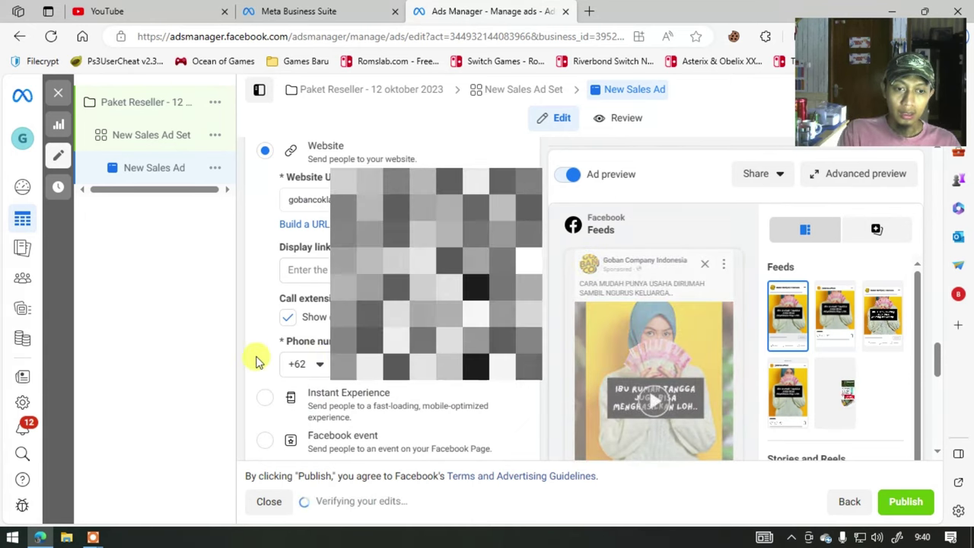
Examine the ad's tracking settings, including the app events, offline event sets and URL parameters
scroll(263, 381, down, 3)
scroll(374, 247, down, 5)
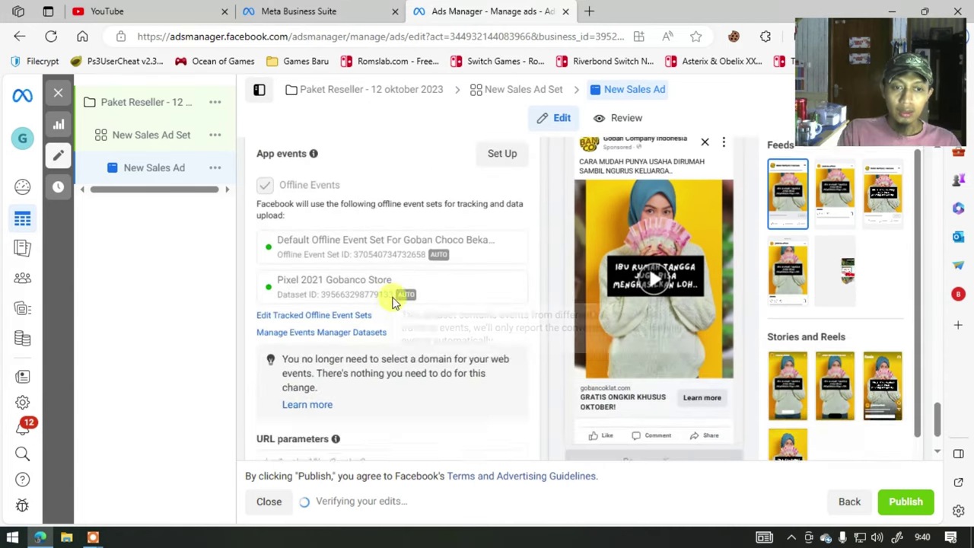